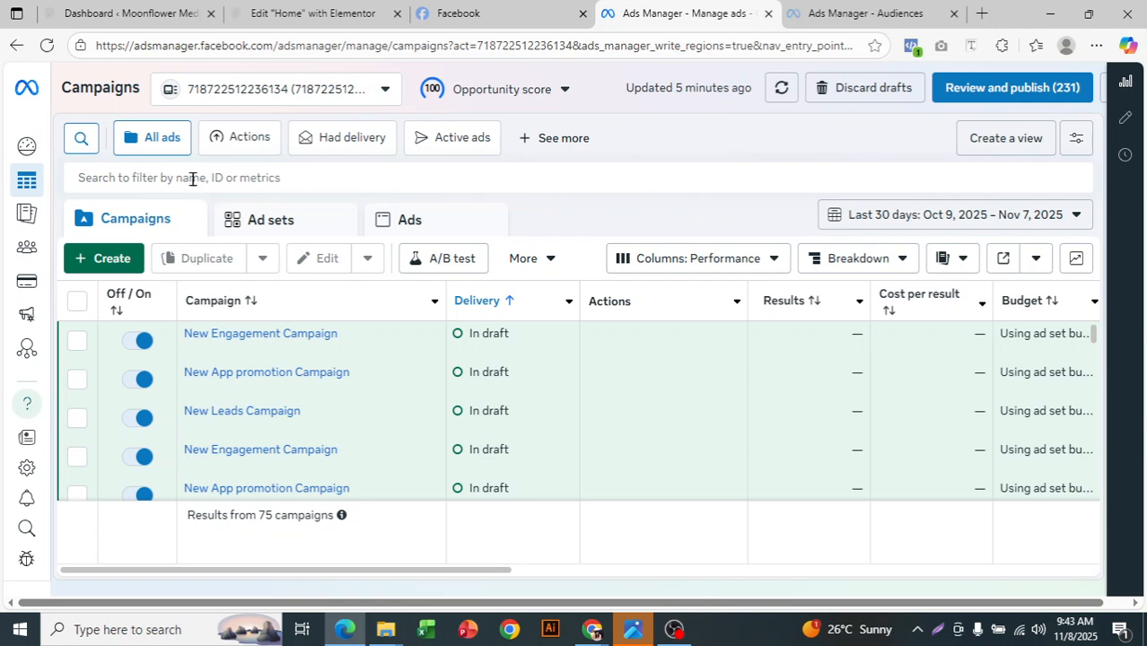
- Open the Audiences page in a new browser tab, switch to it and close the older Audiences tab
{"action": "mouse_move", "coordinate": [4, 242]}
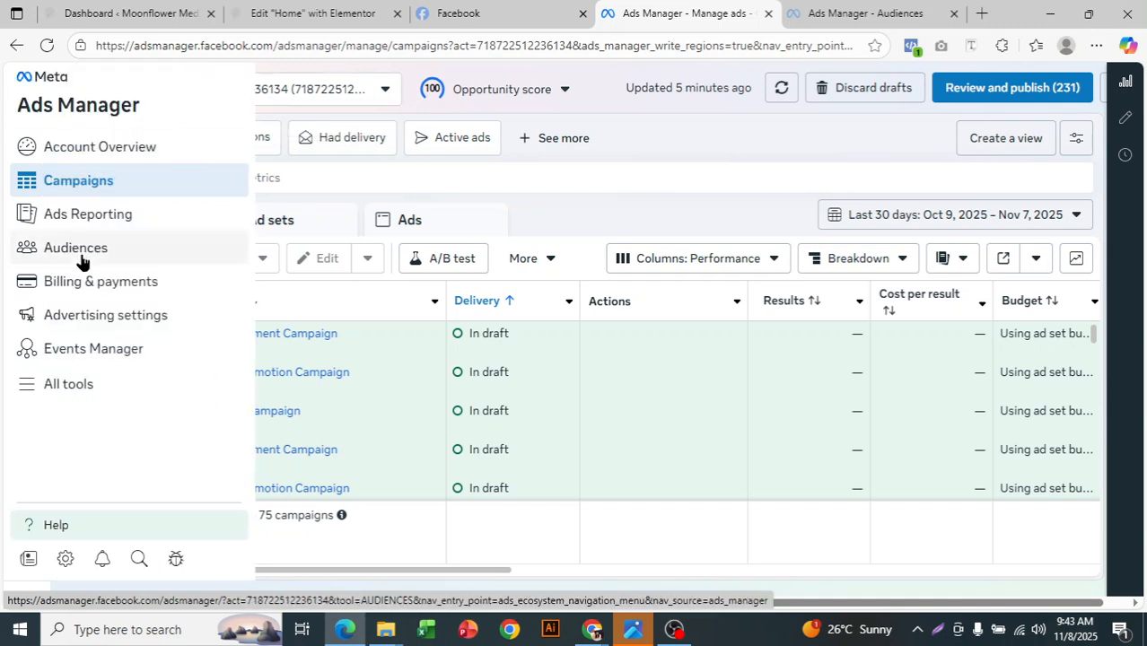
{"action": "right_click", "coordinate": [82, 259]}
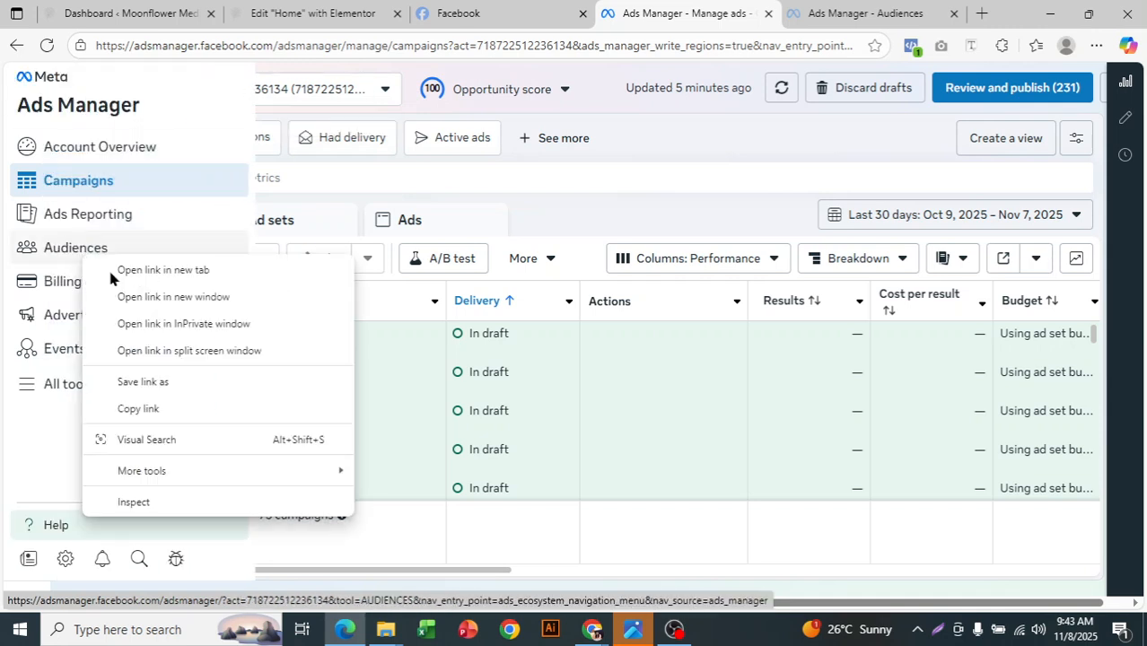
{"action": "left_click", "coordinate": [136, 271]}
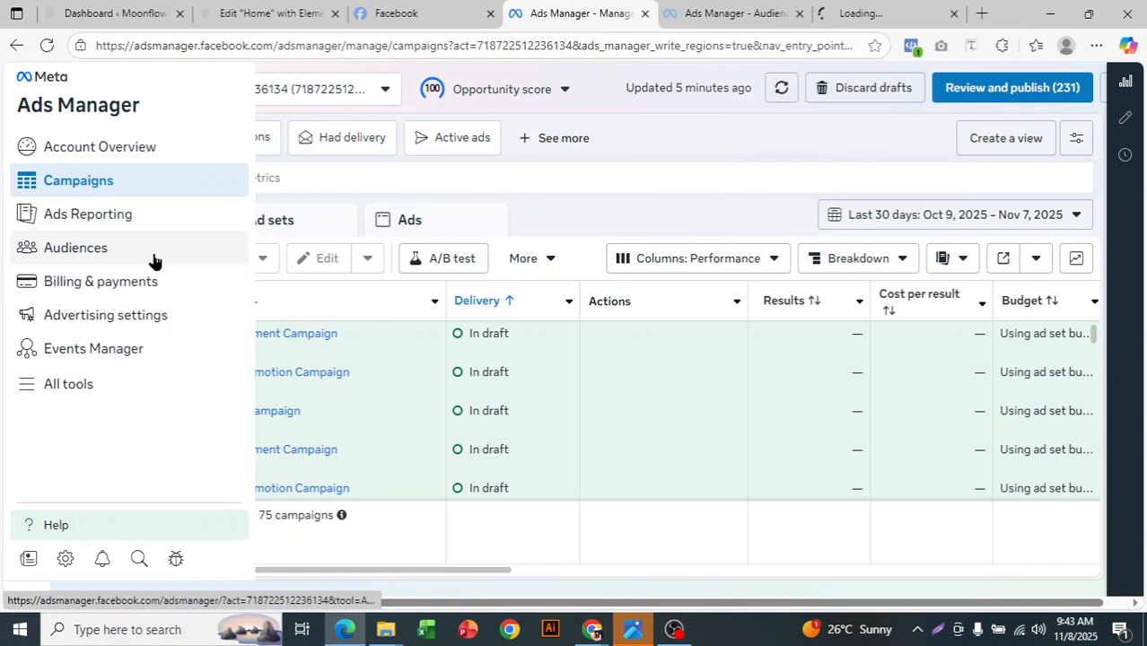
{"action": "left_click", "coordinate": [875, 9]}
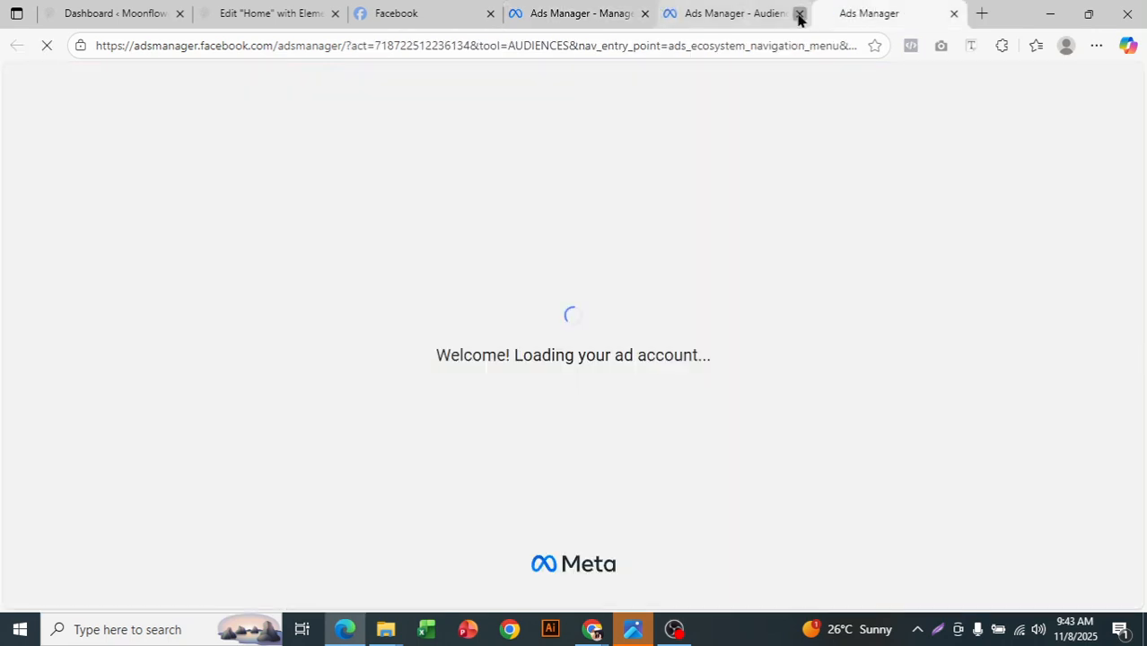
{"action": "left_click", "coordinate": [799, 18]}
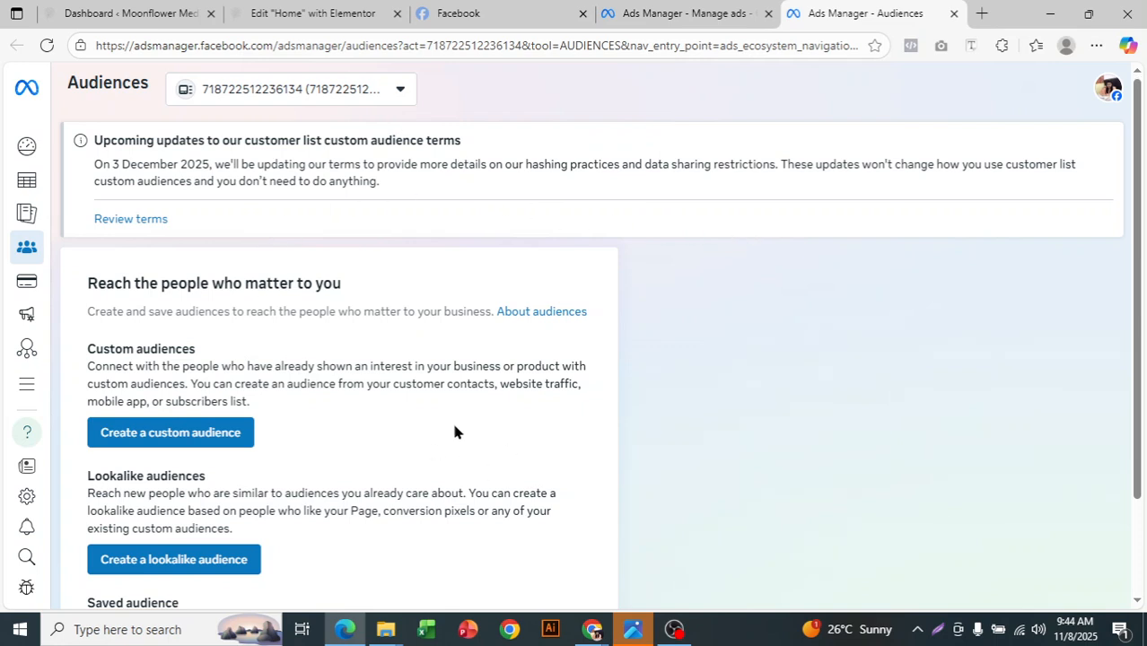
{"action": "scroll", "coordinate": [482, 443], "scroll_direction": "down", "scroll_amount": 2}
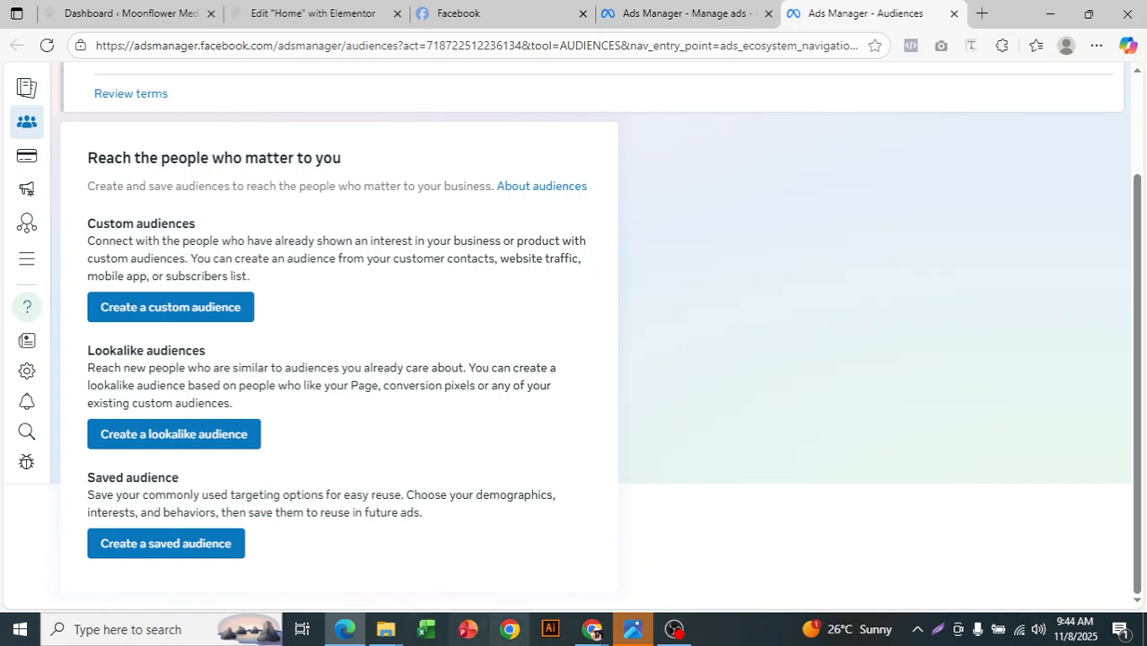
{"action": "left_click", "coordinate": [674, 629]}
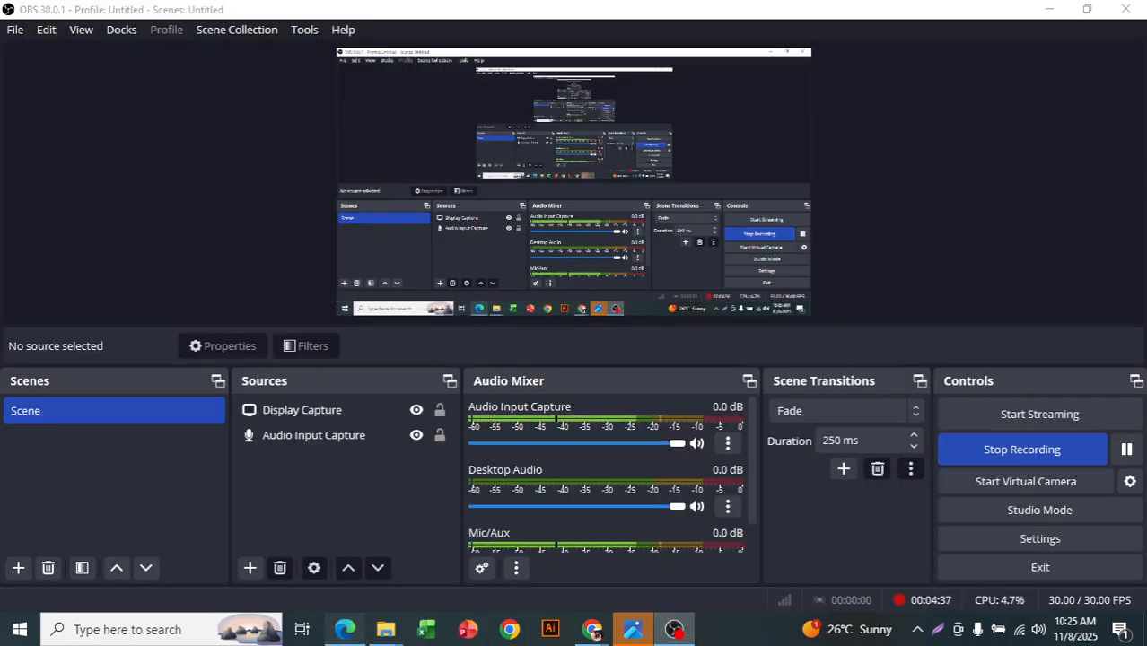
{"action": "left_click", "coordinate": [345, 629]}
{"action": "scroll", "coordinate": [365, 228], "scroll_direction": "up", "scroll_amount": 2}
{"action": "scroll", "coordinate": [384, 245], "scroll_direction": "down", "scroll_amount": 1}
{"action": "scroll", "coordinate": [427, 344], "scroll_direction": "down", "scroll_amount": 1}
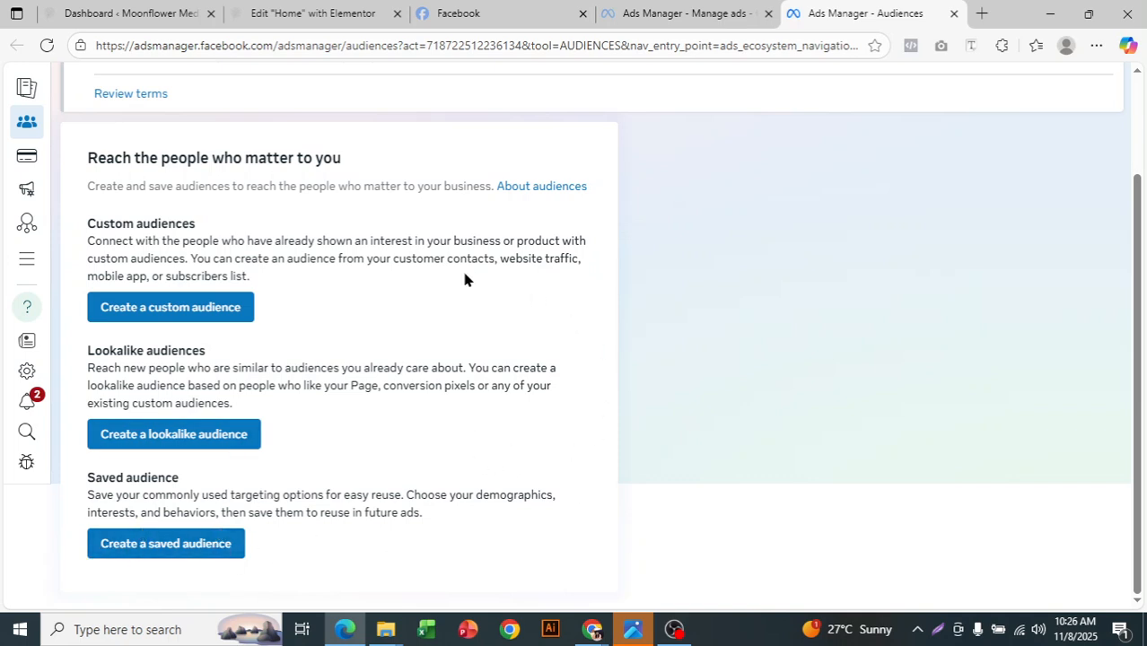
- Start a new custom audience and examine the available options under Your sources and Meta sources
{"action": "left_click", "coordinate": [205, 311]}
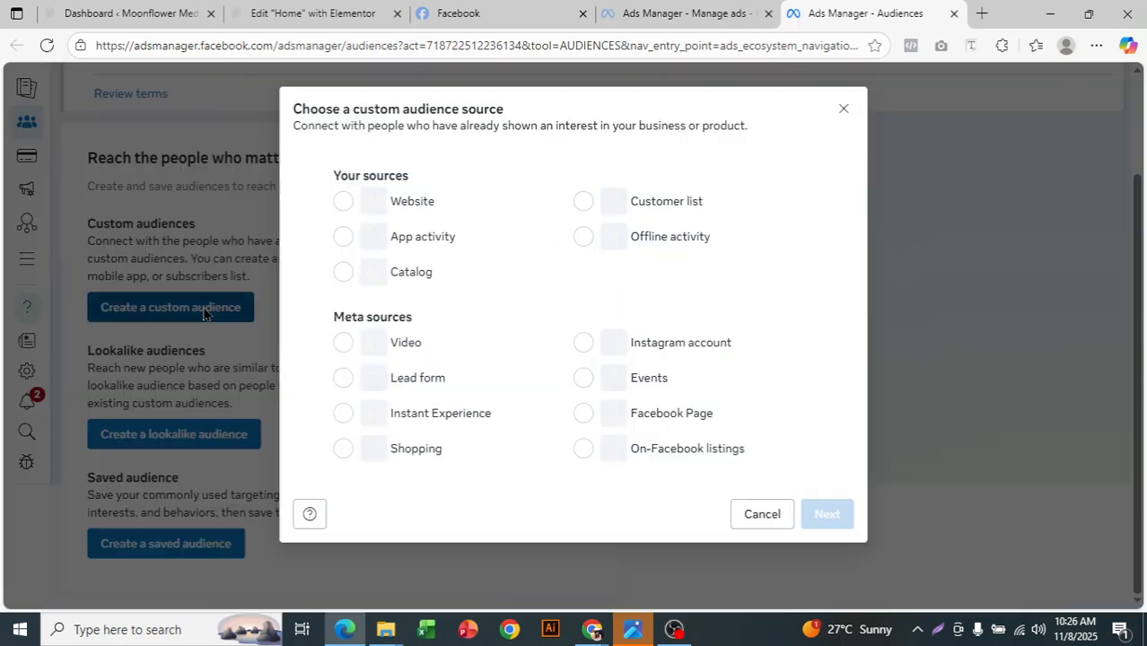
{"action": "left_click_drag", "start_coordinate": [351, 119], "coordinate": [593, 143]}
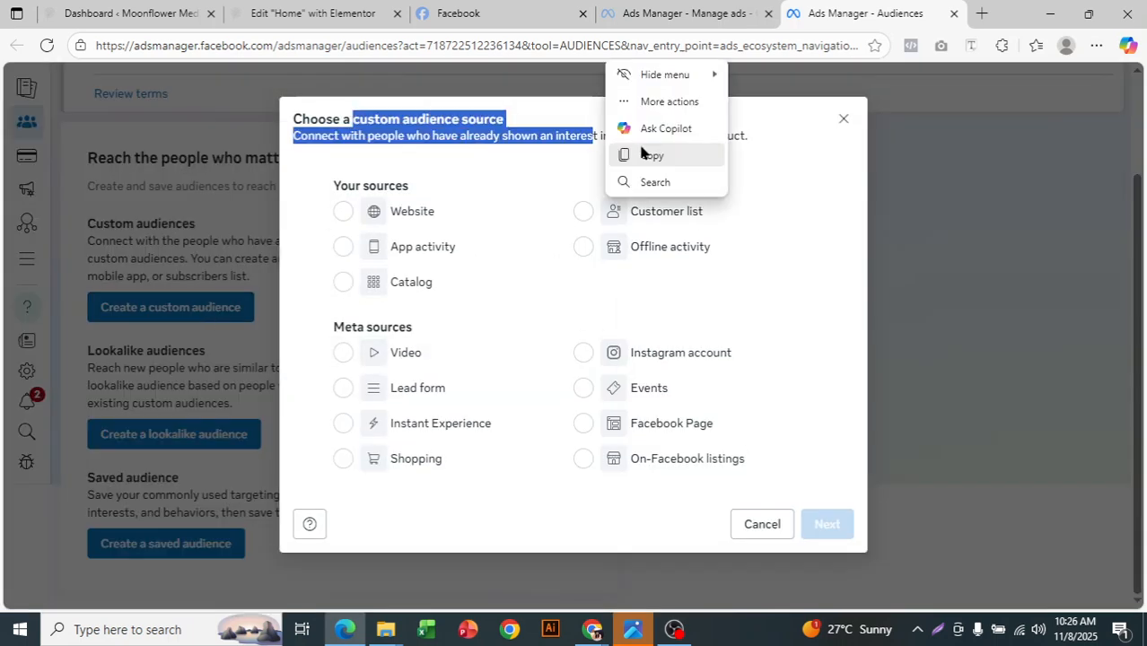
{"action": "left_click", "coordinate": [749, 191]}
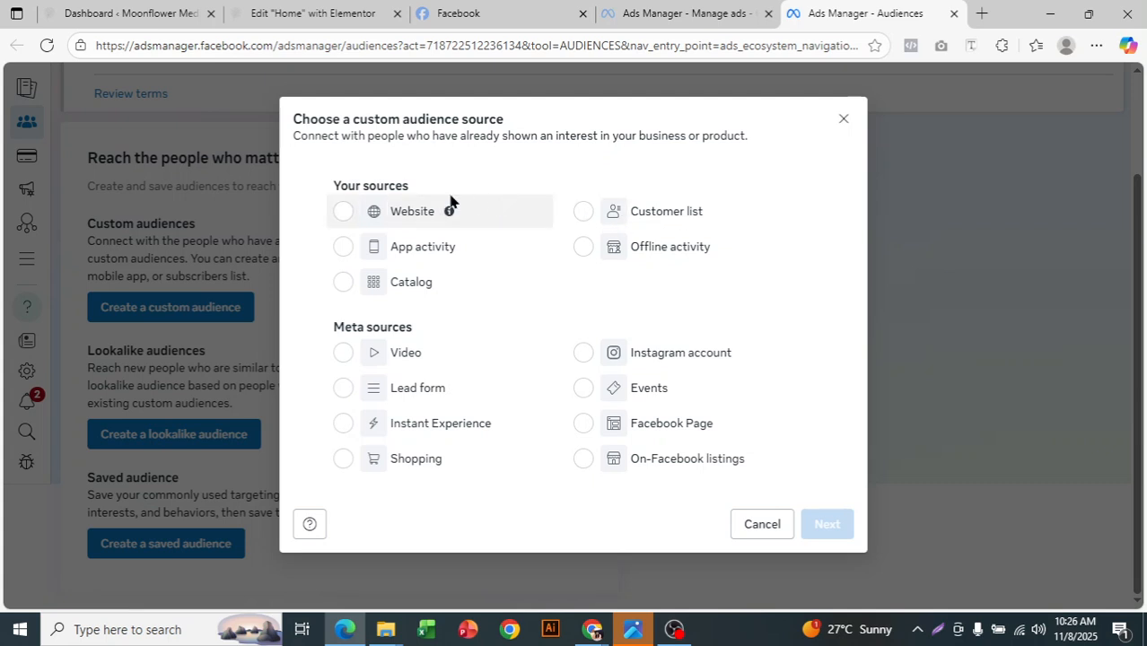
{"action": "left_click_drag", "start_coordinate": [388, 119], "coordinate": [486, 125]}
{"action": "left_click", "coordinate": [486, 125]}
{"action": "left_click_drag", "start_coordinate": [332, 184], "coordinate": [409, 185]}
{"action": "left_click", "coordinate": [363, 182]}
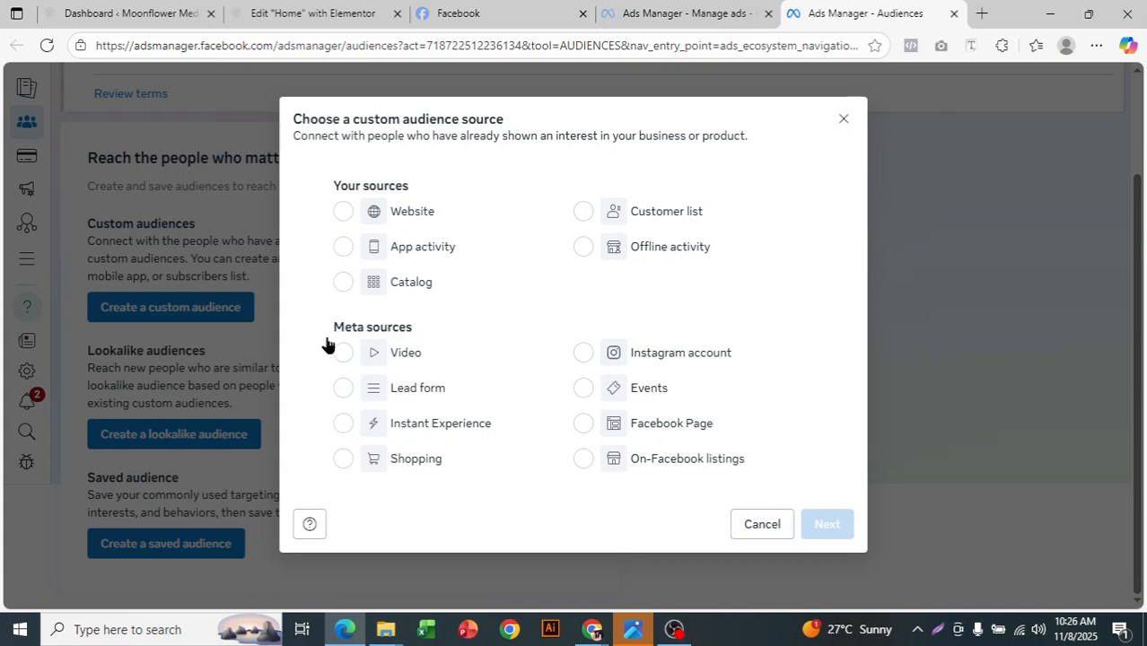
{"action": "left_click_drag", "start_coordinate": [332, 334], "coordinate": [418, 325]}
{"action": "left_click", "coordinate": [401, 329]}
- Choose Facebook Page as the custom audience source and continue to its setup form
{"action": "left_click", "coordinate": [439, 393]}
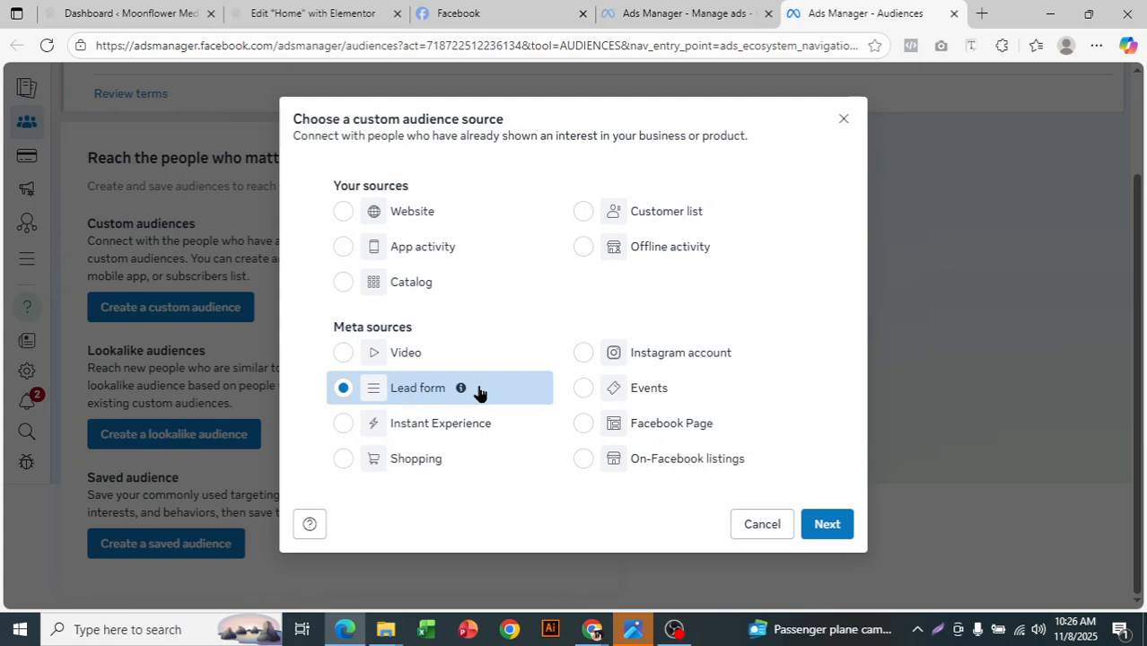
{"action": "left_click", "coordinate": [538, 355]}
{"action": "left_click", "coordinate": [676, 426]}
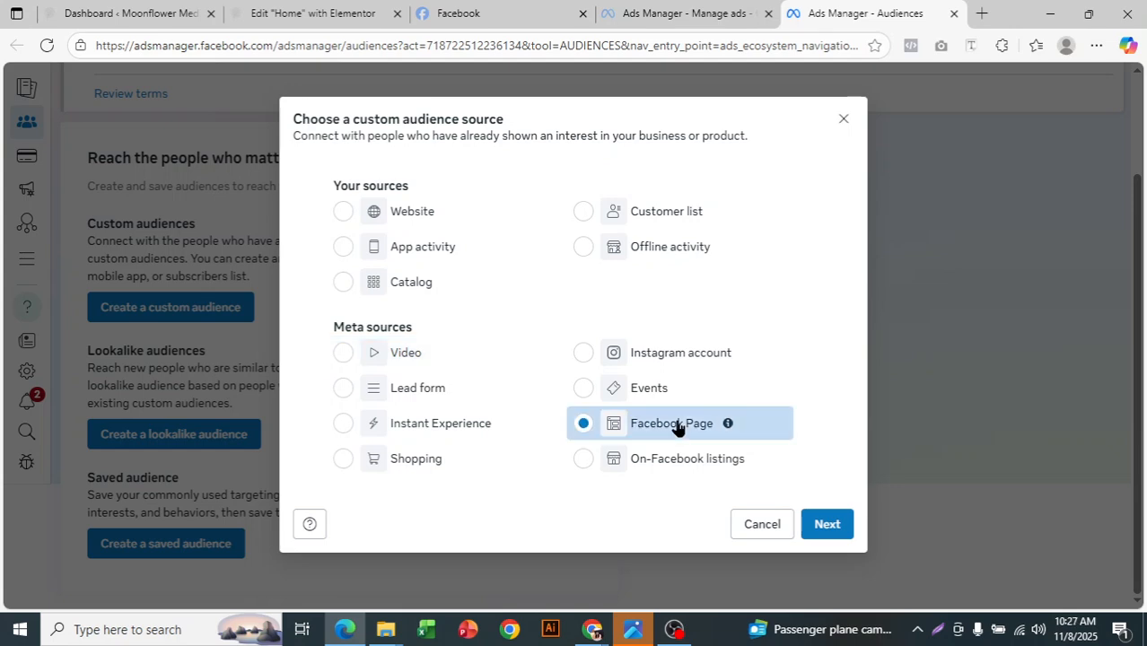
{"action": "left_click", "coordinate": [826, 526]}
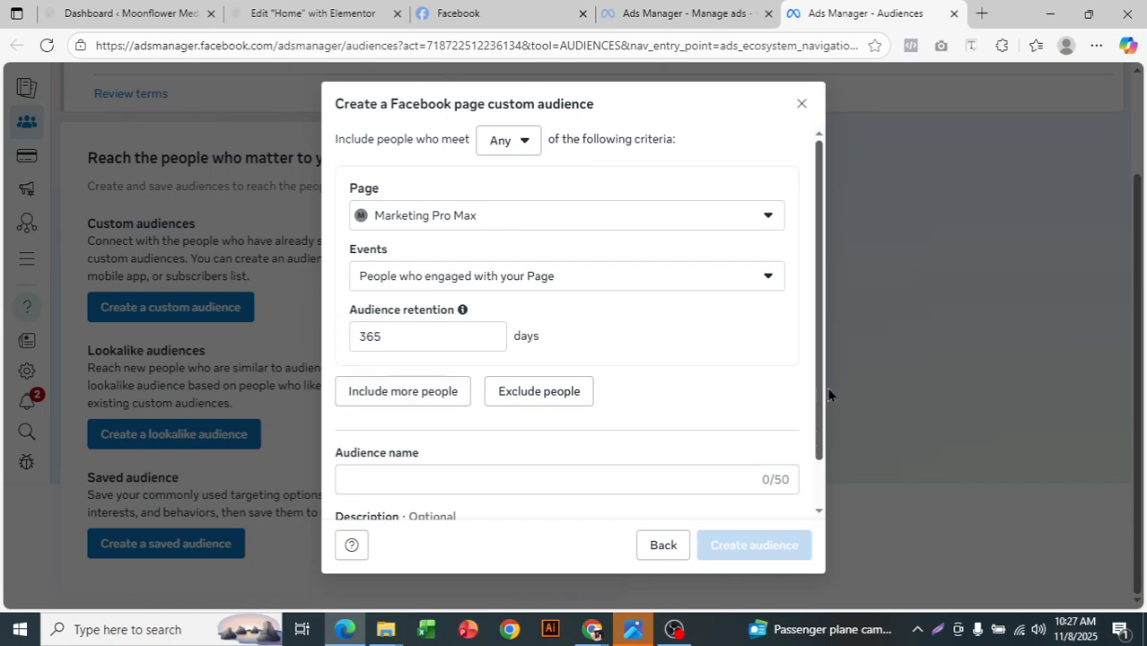
- Examine the Facebook page audience form and its Any/All options for matching the inclusion criteria
{"action": "scroll", "coordinate": [822, 402], "scroll_direction": "down", "scroll_amount": 2}
{"action": "scroll", "coordinate": [827, 393], "scroll_direction": "up", "scroll_amount": 2}
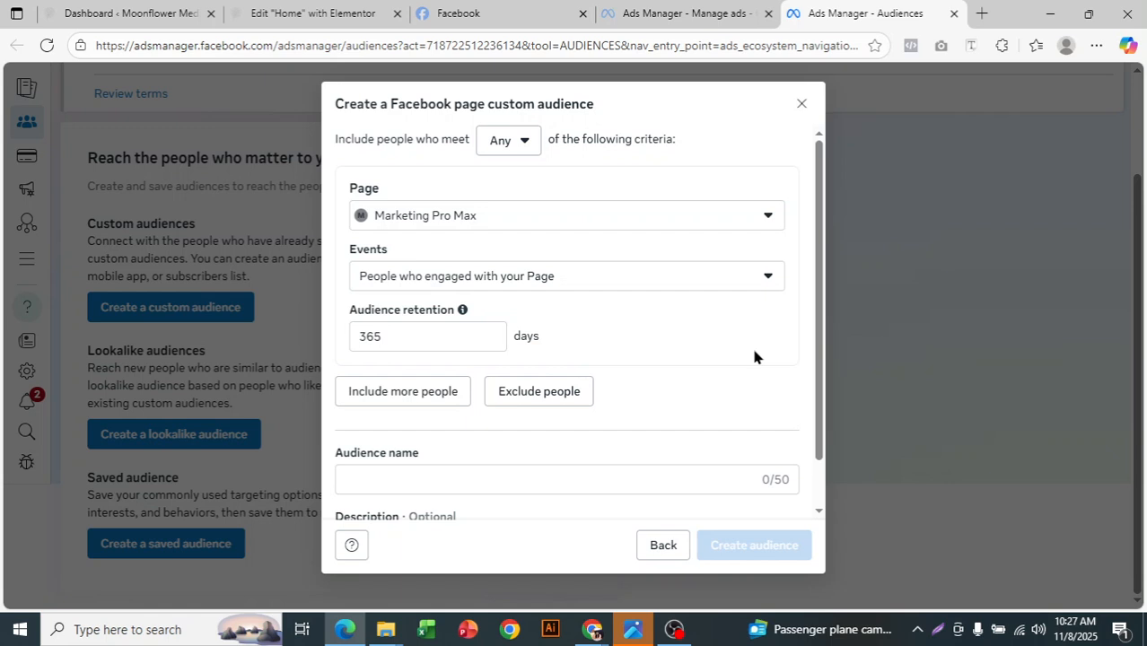
{"action": "left_click_drag", "start_coordinate": [363, 135], "coordinate": [539, 159]}
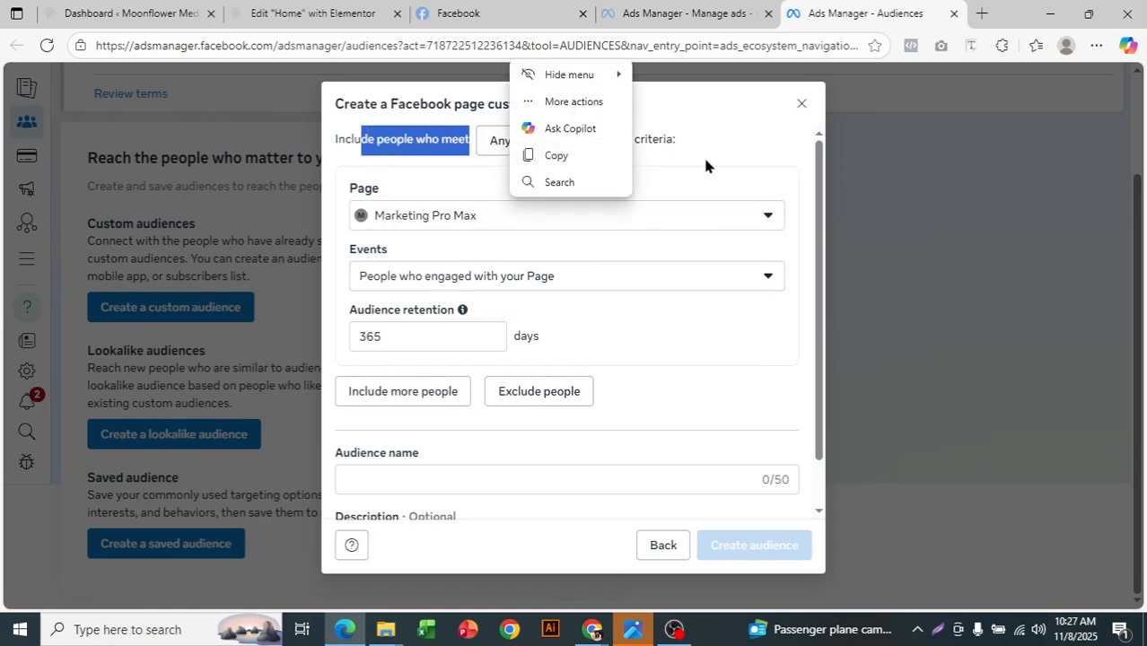
{"action": "left_click", "coordinate": [659, 139]}
{"action": "scroll", "coordinate": [603, 152], "scroll_direction": "down", "scroll_amount": 1}
{"action": "scroll", "coordinate": [593, 157], "scroll_direction": "up", "scroll_amount": 1}
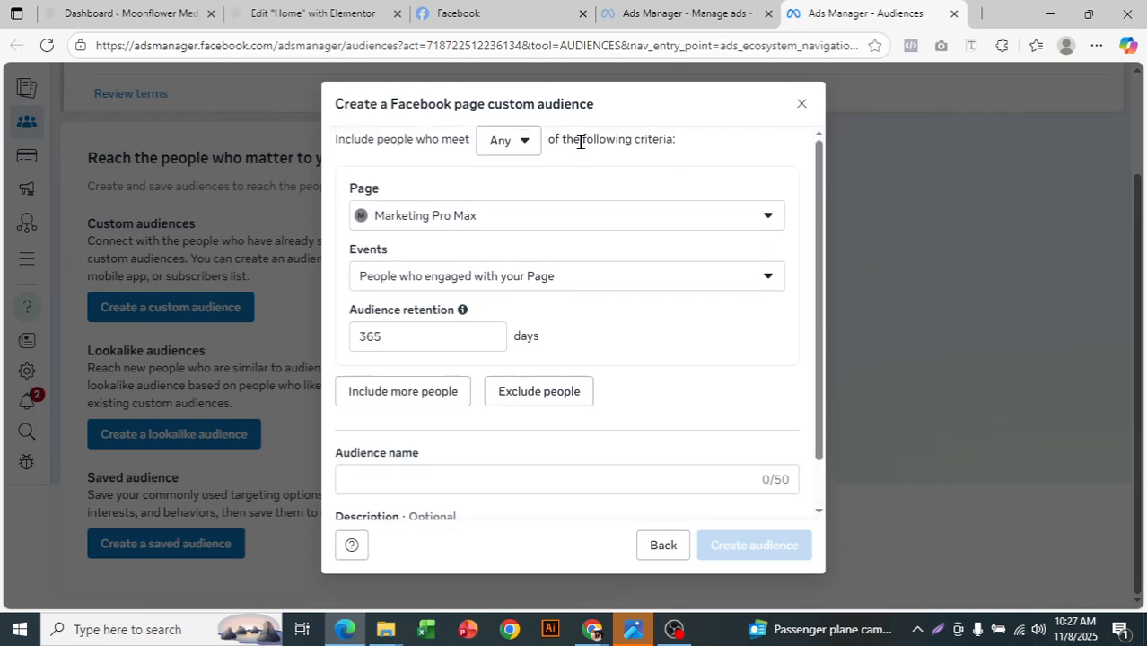
{"action": "left_click", "coordinate": [529, 146]}
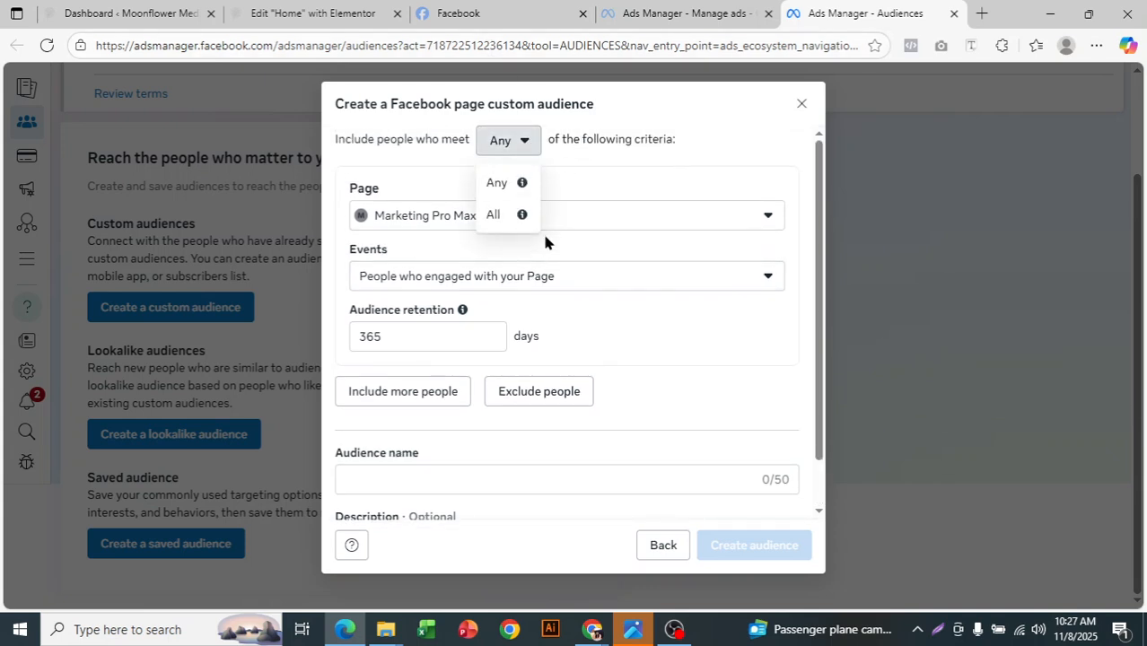
{"action": "left_click", "coordinate": [679, 184]}
- Look through the list of Pages available for the audience, keeping Marketing Pro Max selected
{"action": "scroll", "coordinate": [564, 395], "scroll_direction": "down", "scroll_amount": 1}
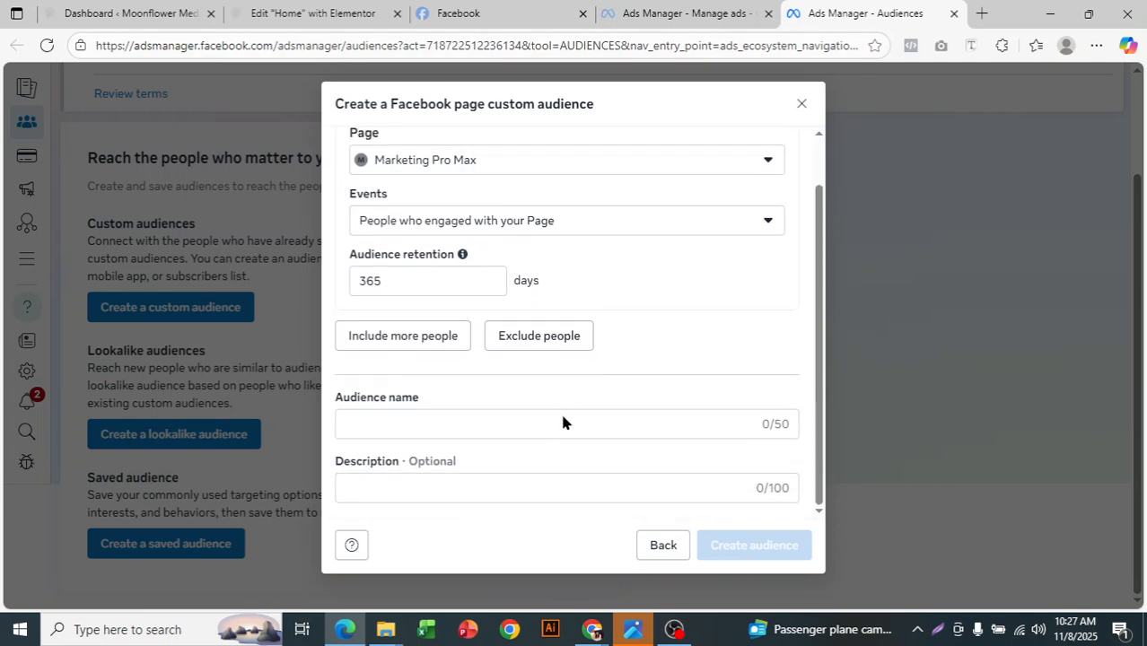
{"action": "scroll", "coordinate": [501, 428], "scroll_direction": "up", "scroll_amount": 1}
{"action": "left_click", "coordinate": [435, 219]}
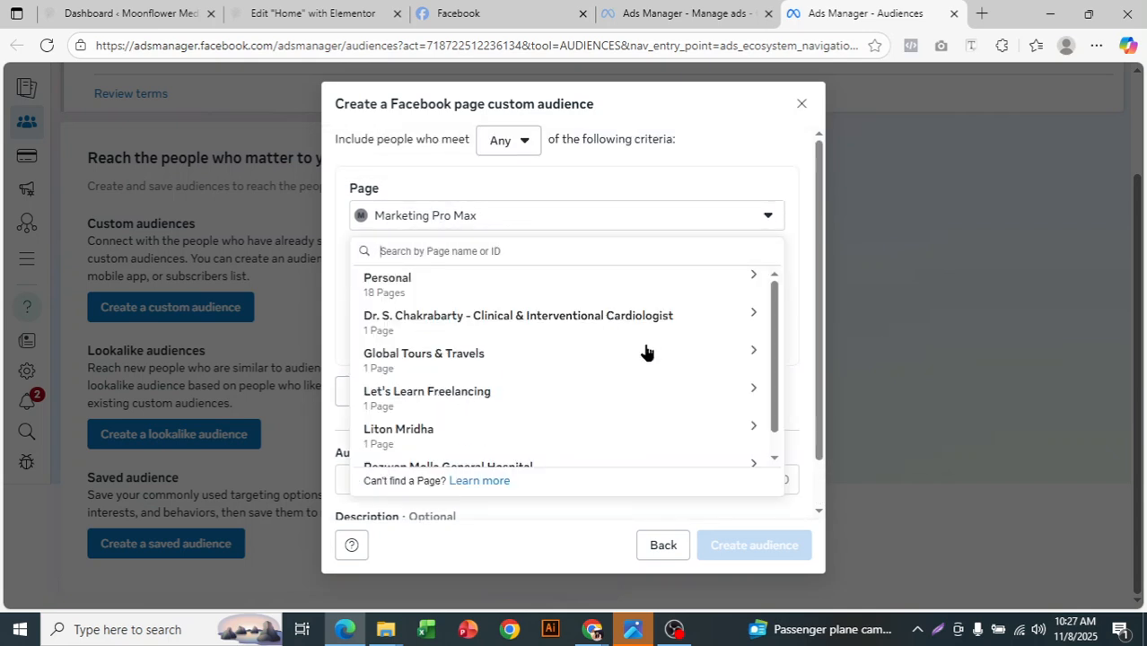
{"action": "scroll", "coordinate": [648, 351], "scroll_direction": "down", "scroll_amount": 1}
{"action": "left_click", "coordinate": [720, 155]}
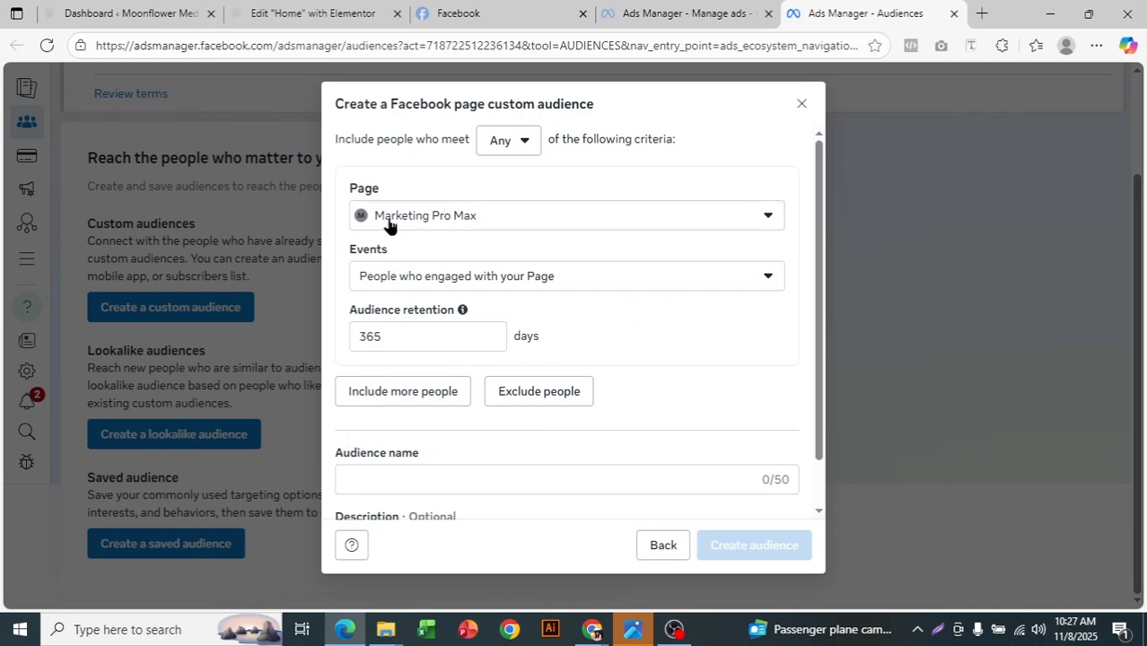
- Choose People who engaged with your Page as the event and set the audience retention to 30 days
{"action": "left_click", "coordinate": [449, 289]}
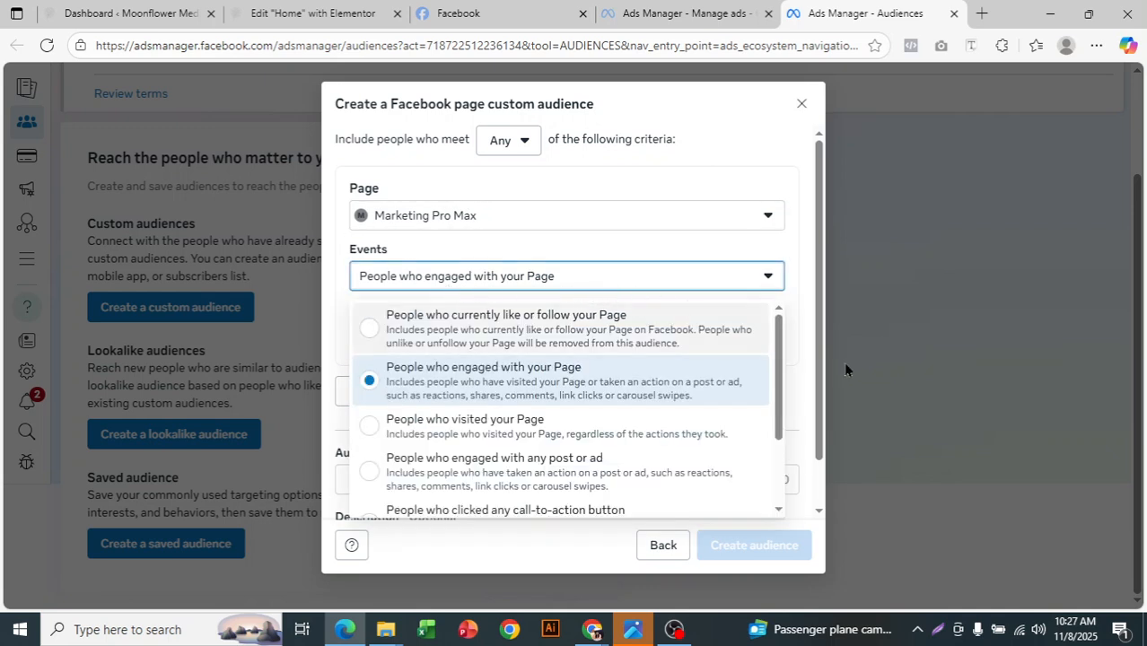
{"action": "left_click_drag", "start_coordinate": [781, 360], "coordinate": [788, 330]}
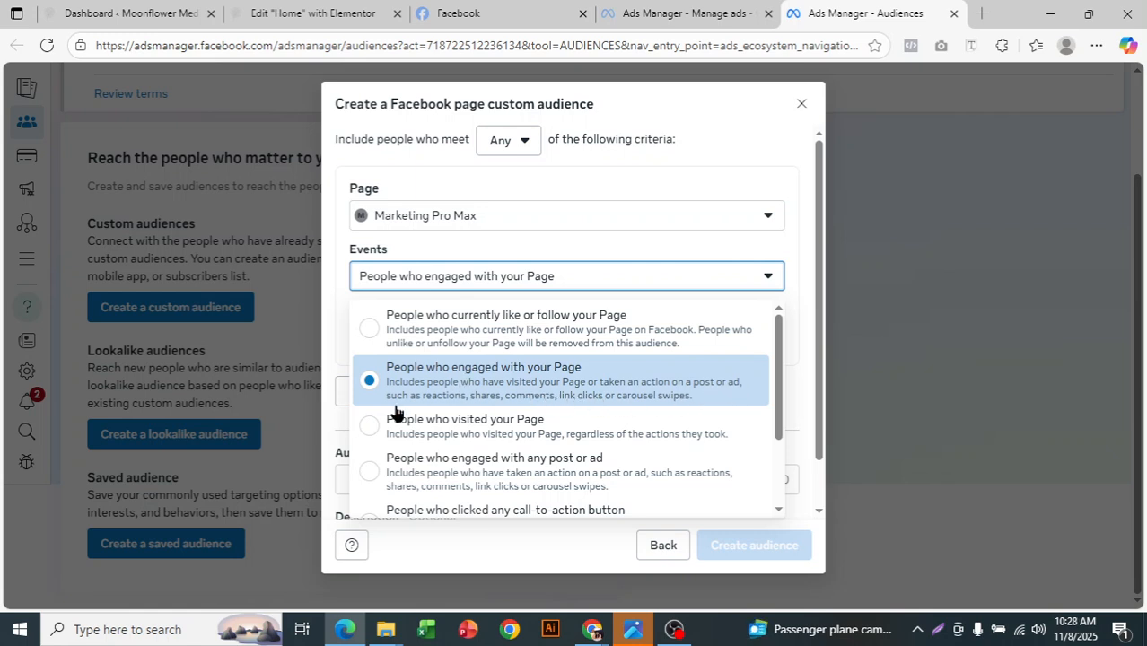
{"action": "left_click", "coordinate": [475, 405]}
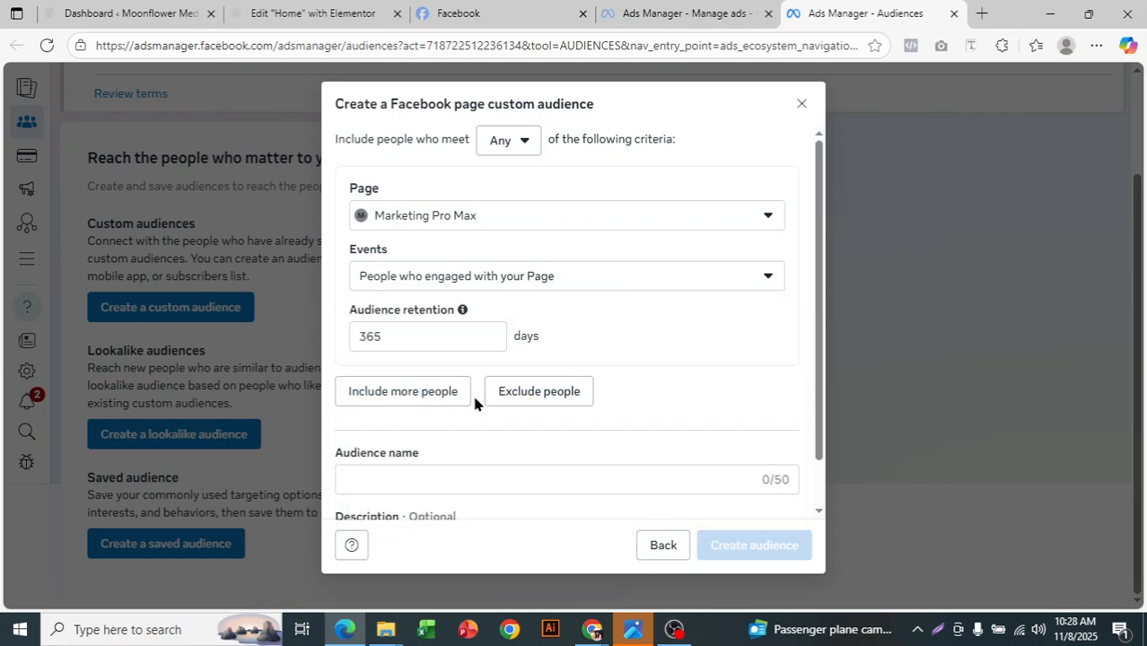
{"action": "double_click", "coordinate": [395, 336]}
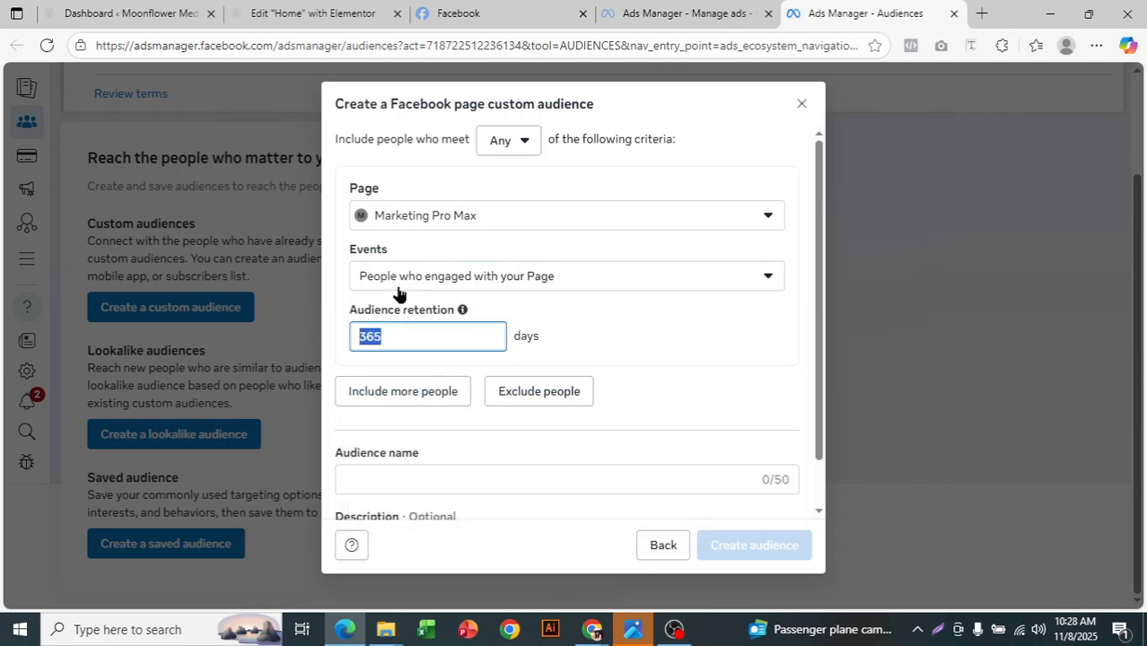
{"action": "key", "text": "BackSpace"}
{"action": "type", "text": "30"}
- Name the audience "Last 30 days engaged audience"
{"action": "scroll", "coordinate": [501, 345], "scroll_direction": "down", "scroll_amount": 1}
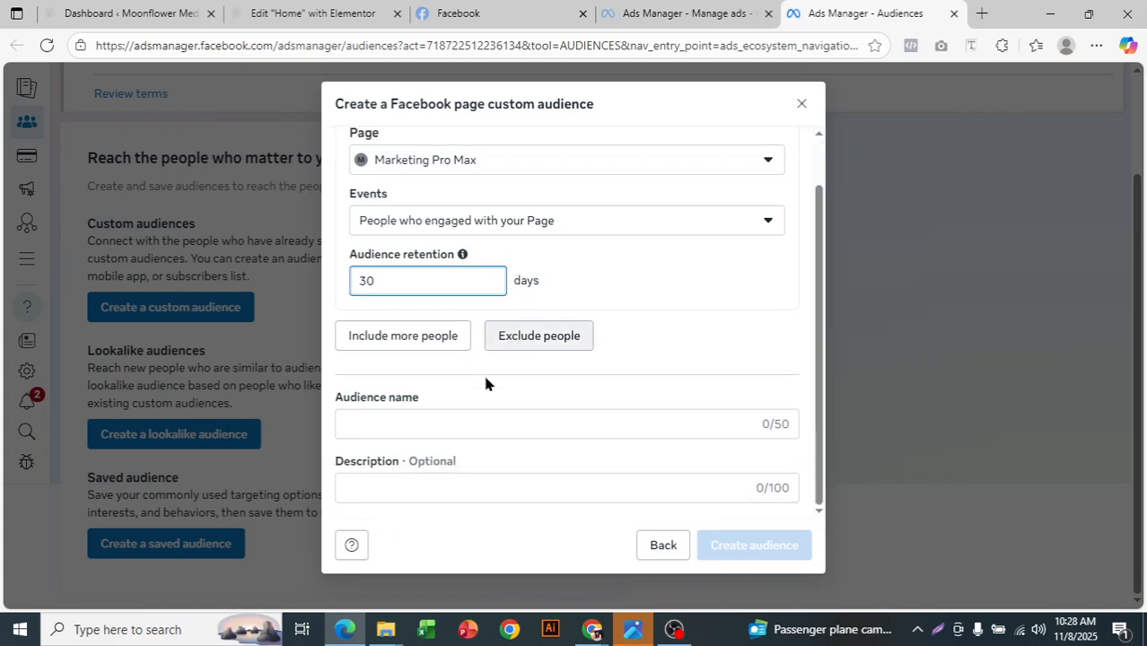
{"action": "left_click", "coordinate": [481, 425]}
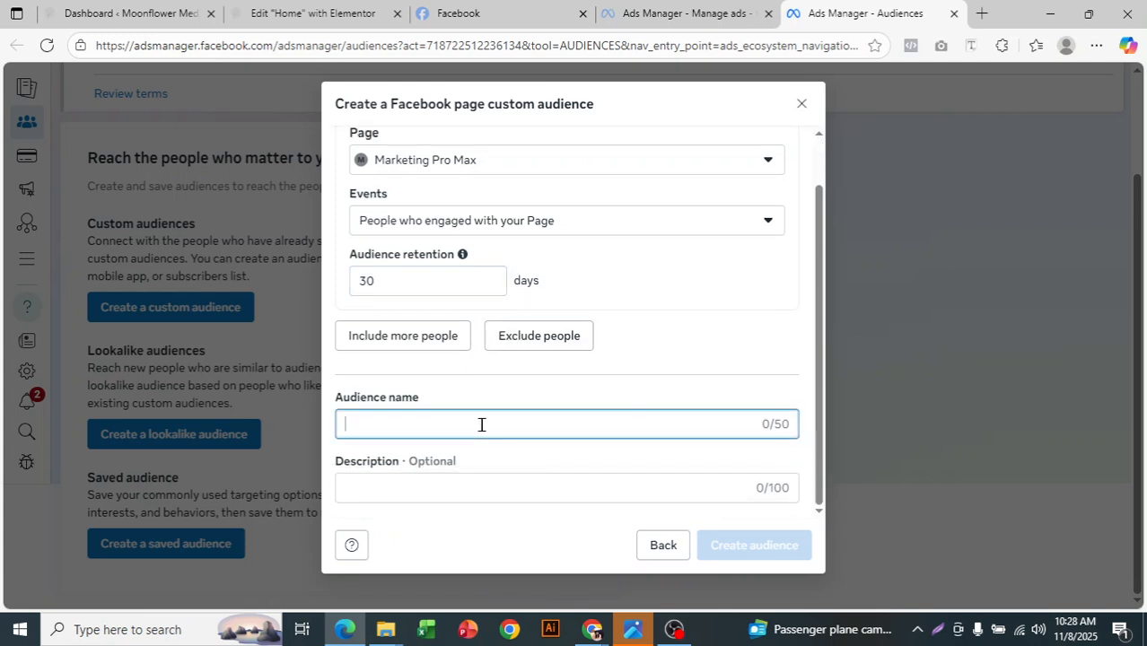
{"action": "type", "text": "Last "}
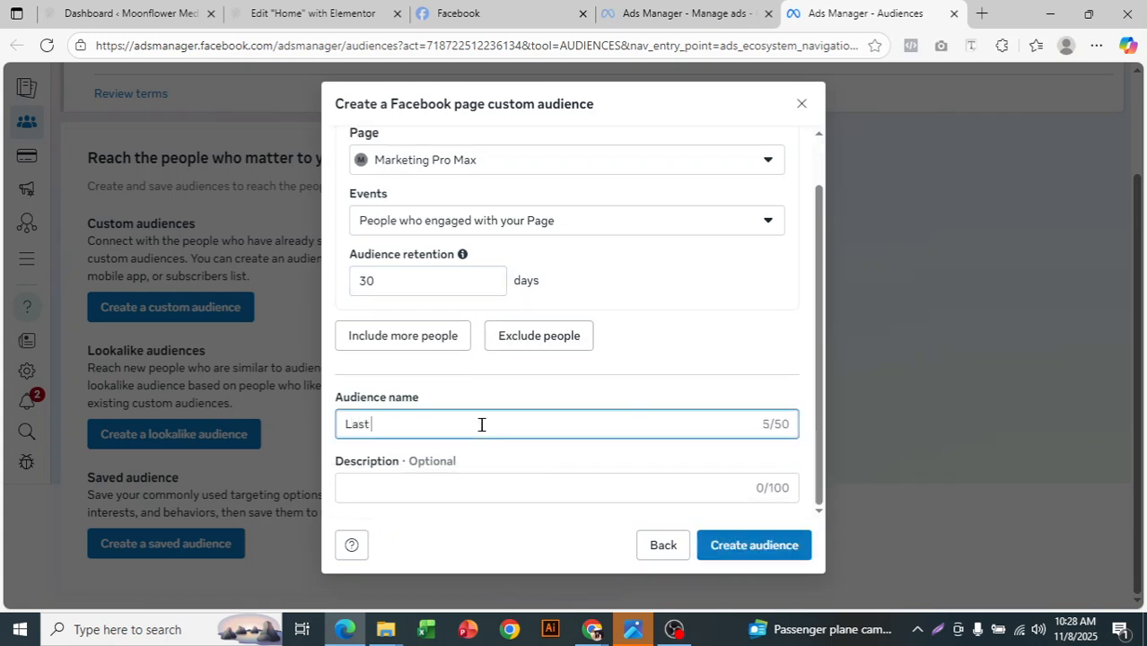
{"action": "type", "text": "30 days enge"}
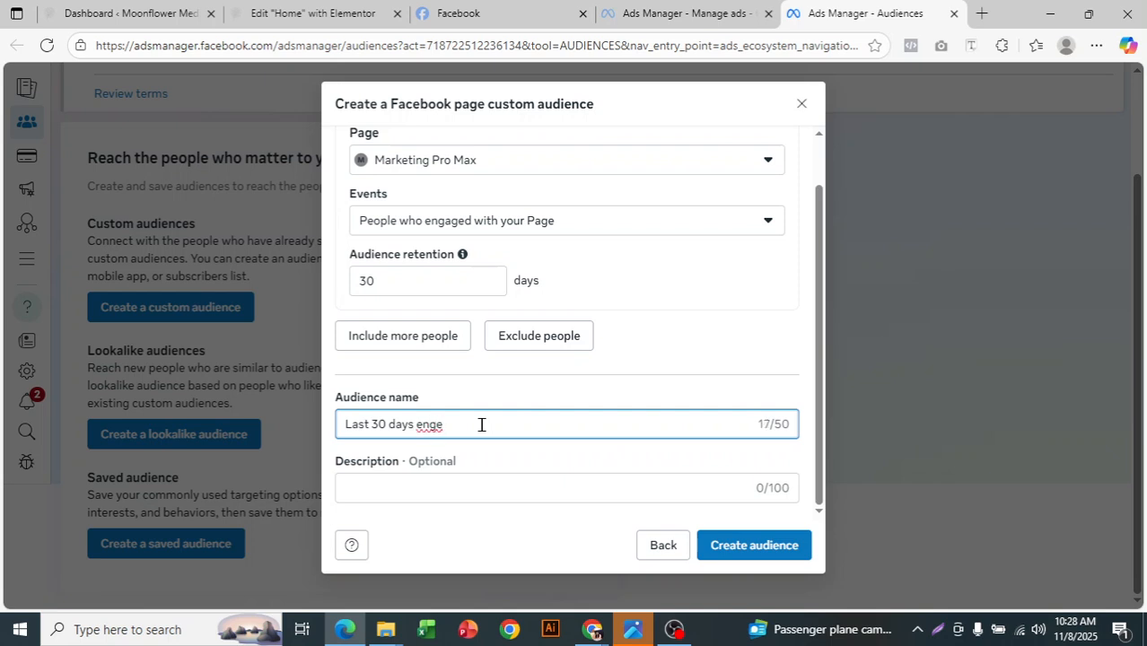
{"action": "key", "text": "BackSpace"}
{"action": "type", "text": "aged audience"}
{"action": "left_click_drag", "start_coordinate": [365, 426], "coordinate": [522, 443]}
{"action": "left_click", "coordinate": [522, 443]}
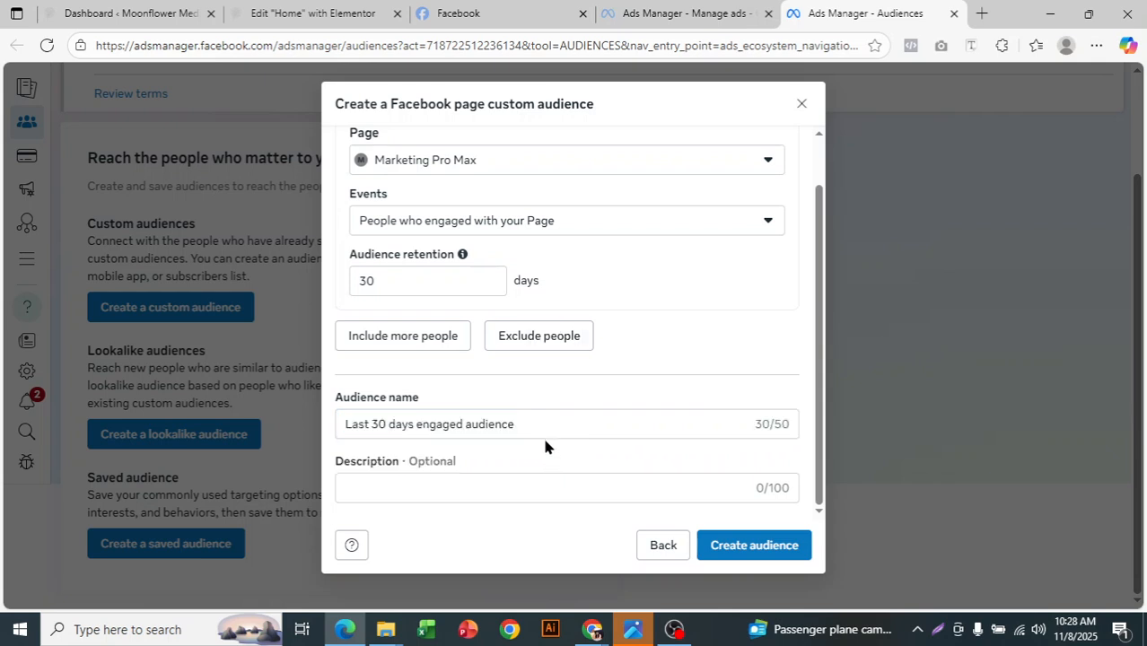
{"action": "left_click", "coordinate": [558, 426]}
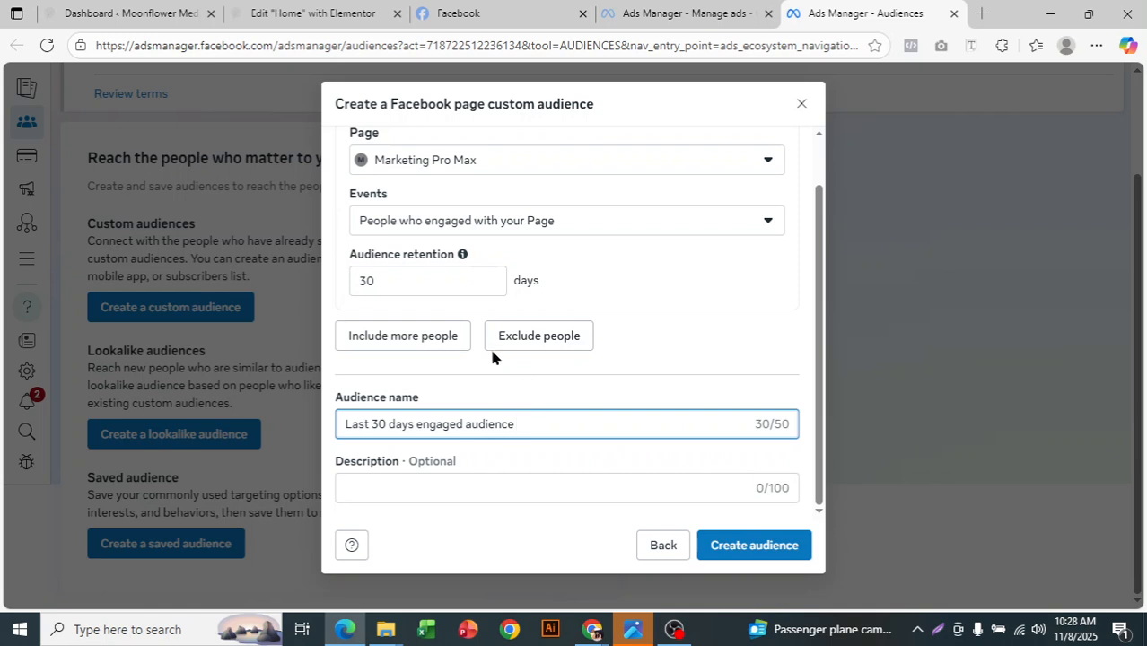
- Include more people with a second criterion using the event People who clicked any call-to-action button
{"action": "left_click", "coordinate": [427, 341]}
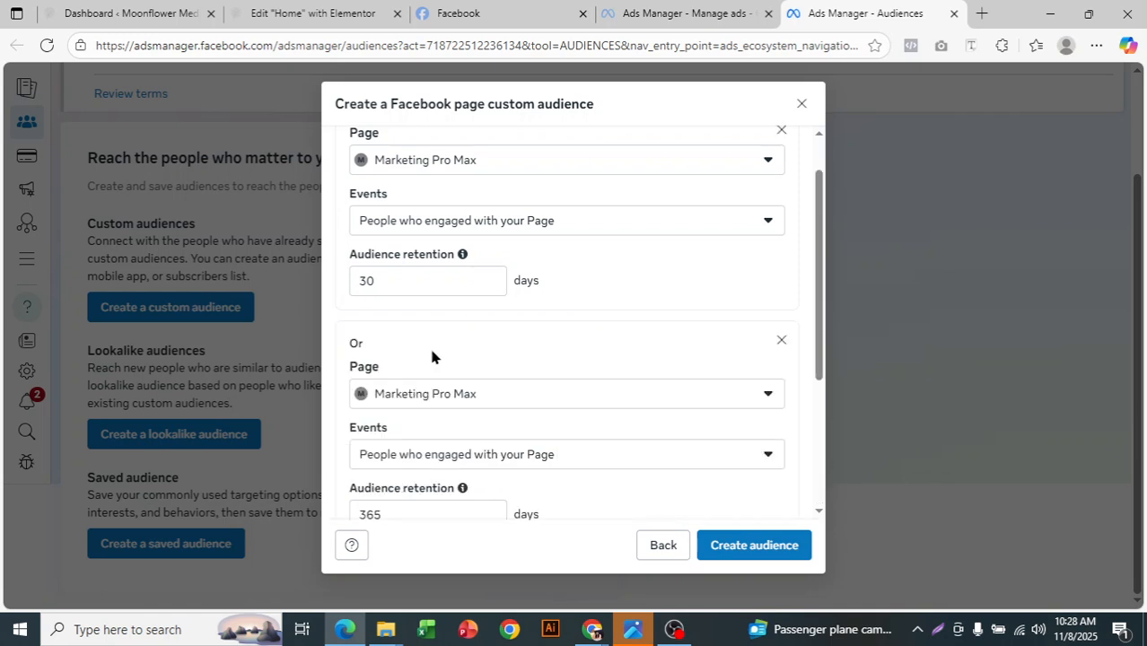
{"action": "scroll", "coordinate": [431, 354], "scroll_direction": "down", "scroll_amount": 1}
{"action": "left_click", "coordinate": [440, 372]}
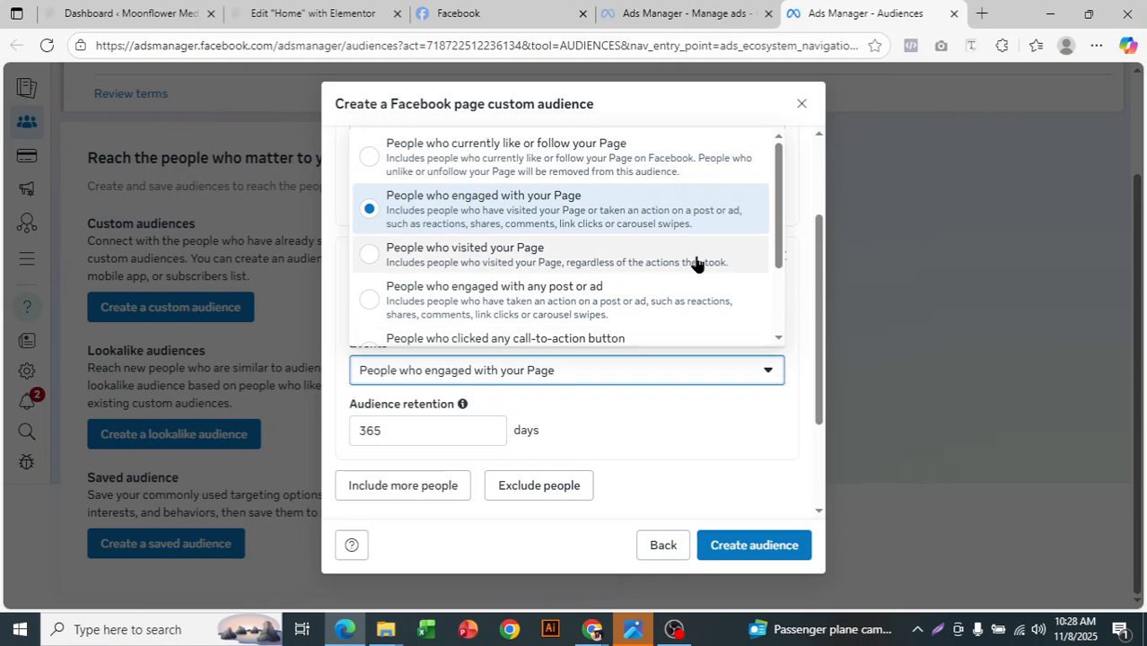
{"action": "scroll", "coordinate": [703, 264], "scroll_direction": "down", "scroll_amount": 1}
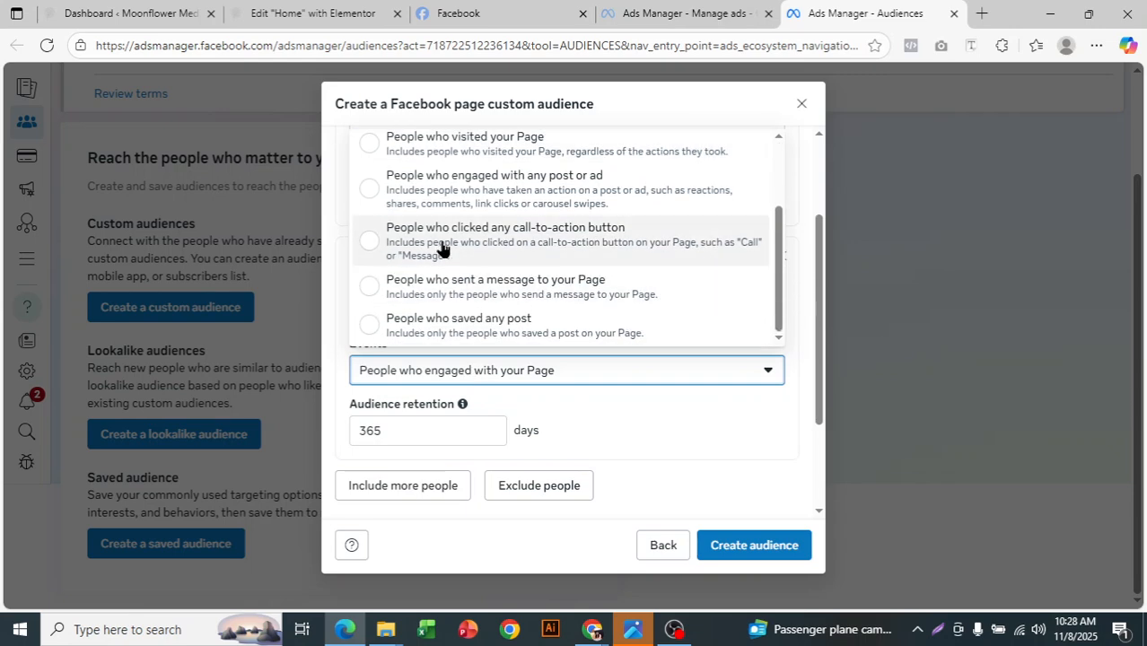
{"action": "left_click", "coordinate": [635, 250]}
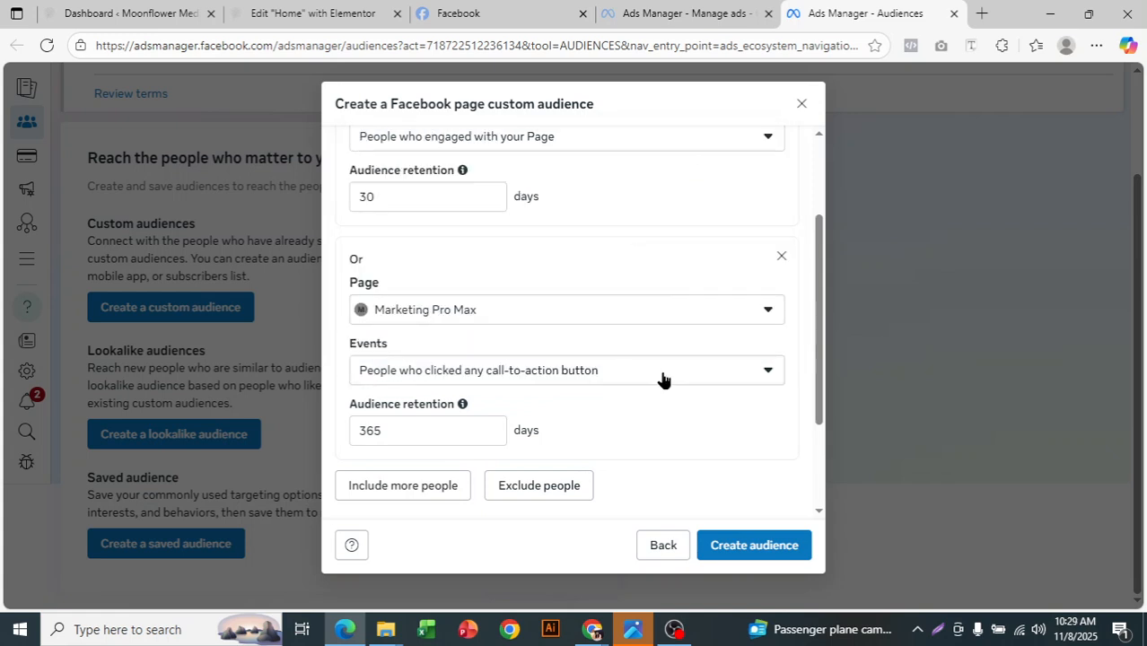
- Set the audience retention of the call-to-action button criterion to 60 days
{"action": "scroll", "coordinate": [660, 378], "scroll_direction": "down", "scroll_amount": 1}
{"action": "left_click", "coordinate": [371, 346]}
{"action": "key", "text": "BackSpace"}
{"action": "type", "text": "60"}
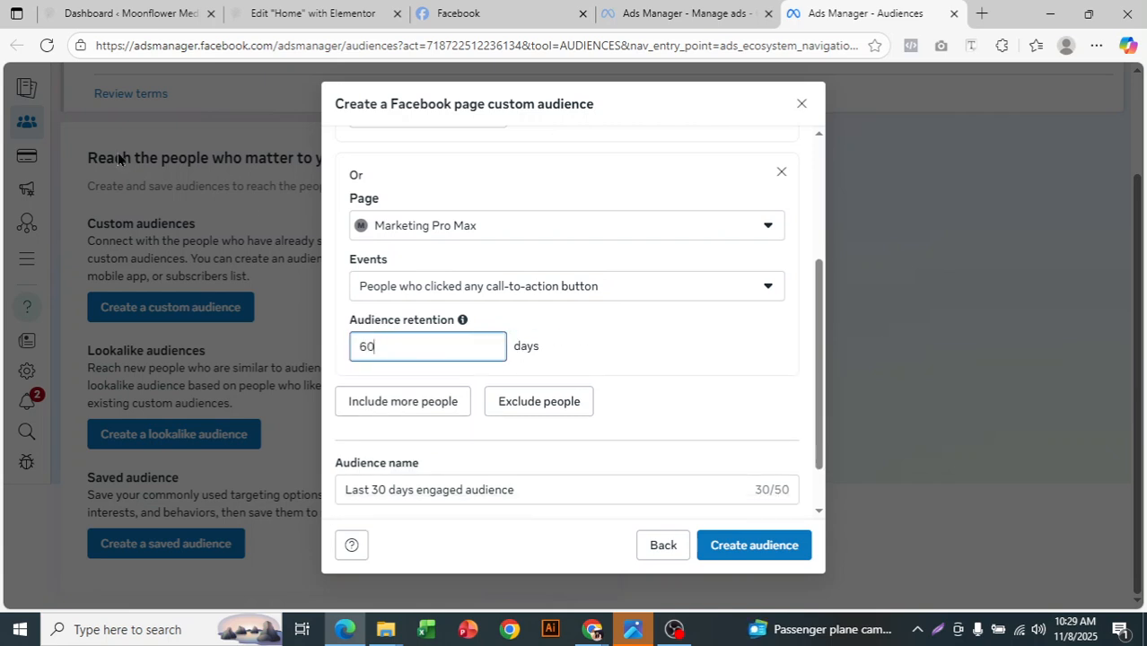
- Review both inclusion criteria, their retention periods and the audience name in the form
{"action": "scroll", "coordinate": [417, 402], "scroll_direction": "up", "scroll_amount": 2}
{"action": "scroll", "coordinate": [441, 336], "scroll_direction": "down", "scroll_amount": 2}
{"action": "scroll", "coordinate": [510, 351], "scroll_direction": "down", "scroll_amount": 1}
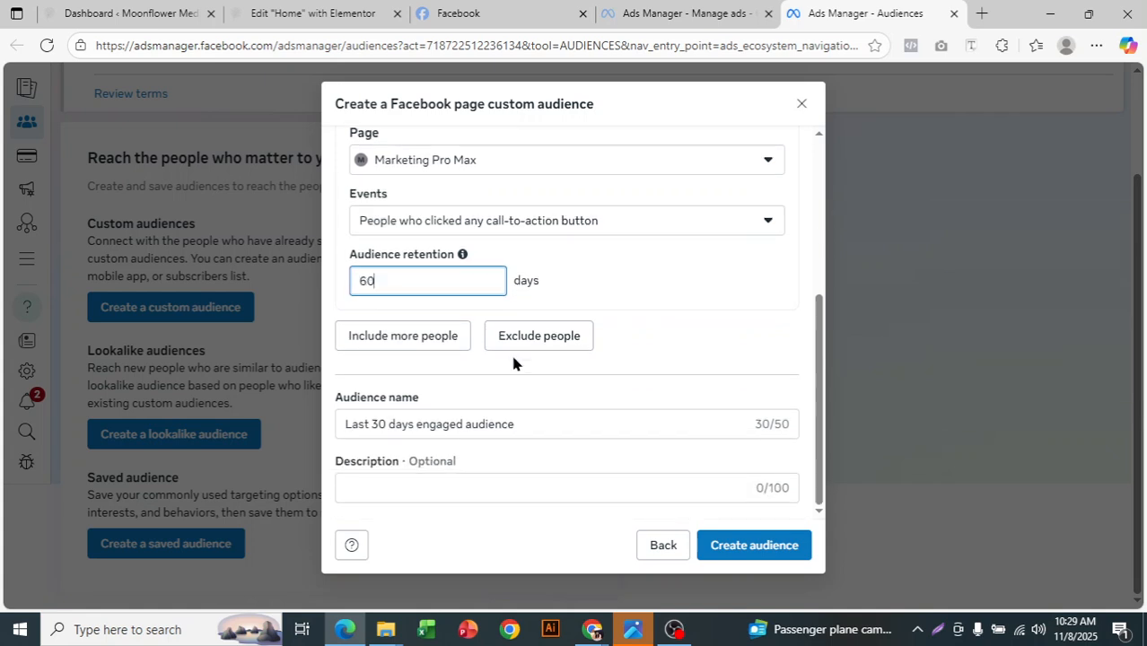
{"action": "scroll", "coordinate": [507, 340], "scroll_direction": "up", "scroll_amount": 3}
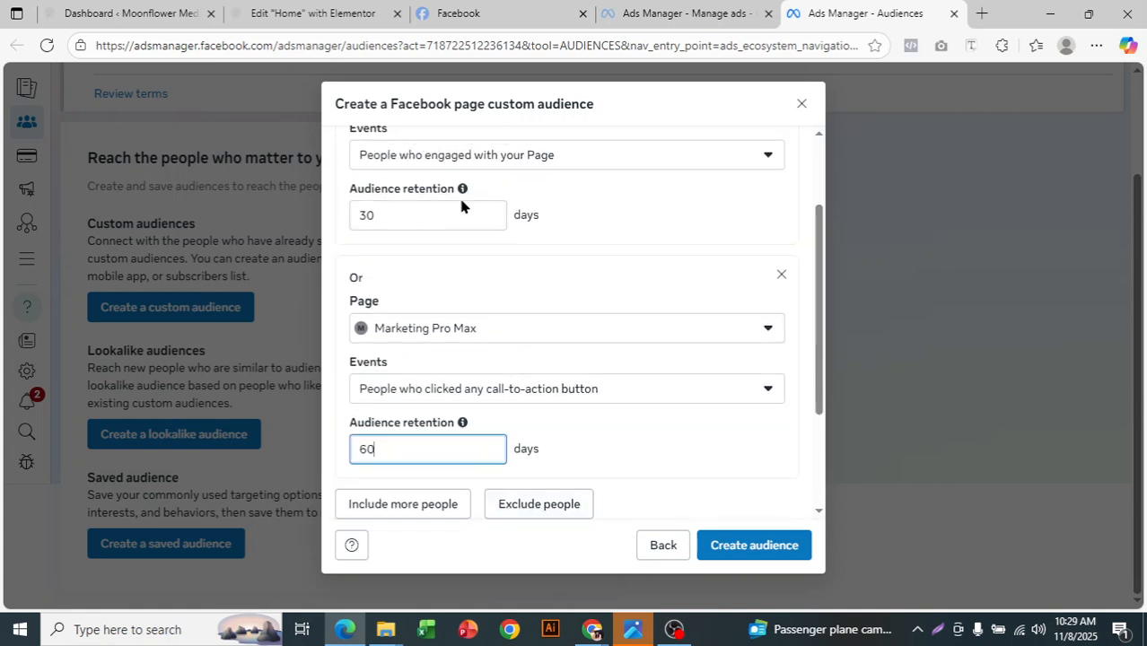
{"action": "scroll", "coordinate": [441, 389], "scroll_direction": "down", "scroll_amount": 1}
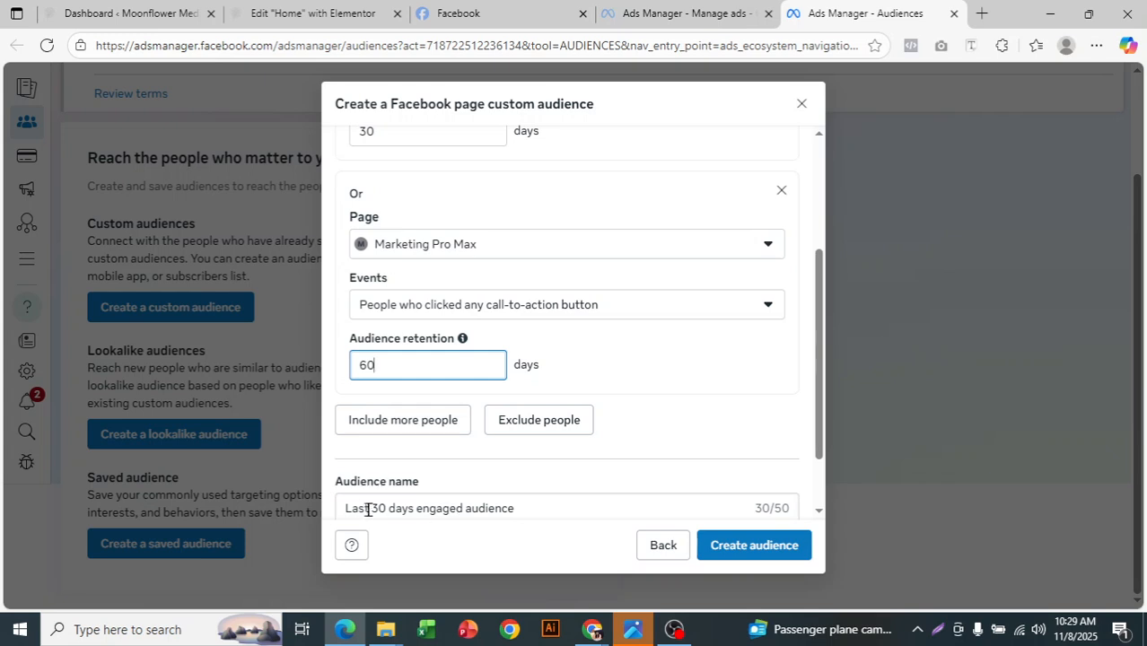
{"action": "scroll", "coordinate": [496, 351], "scroll_direction": "up", "scroll_amount": 2}
{"action": "scroll", "coordinate": [408, 351], "scroll_direction": "up", "scroll_amount": 1}
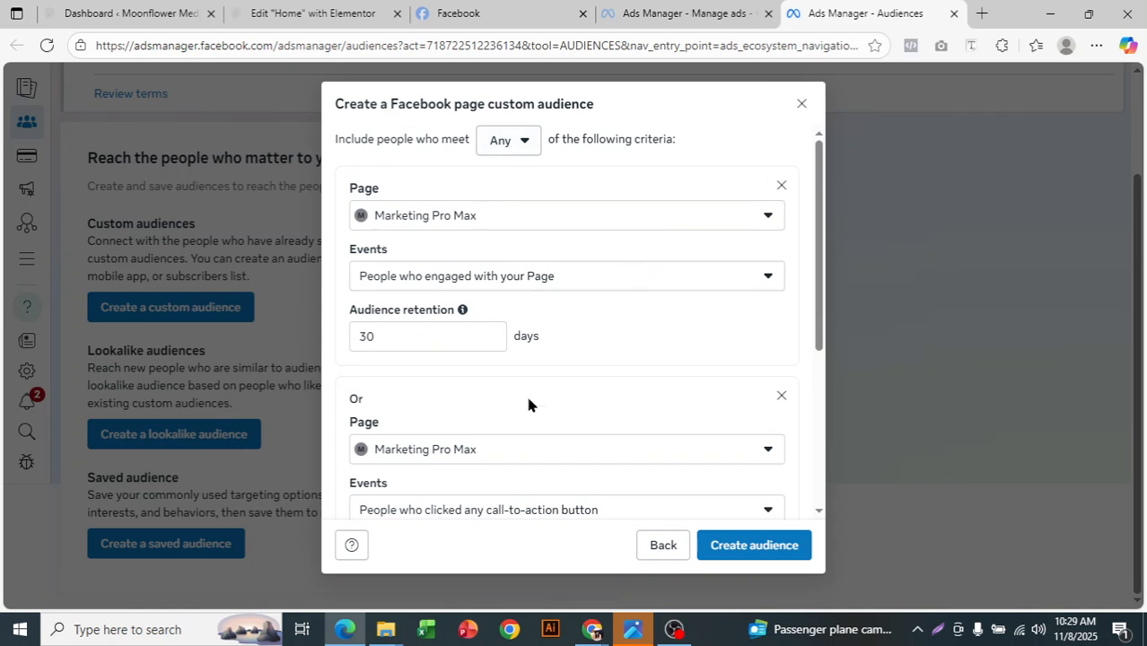
- Try requiring people to meet All of the inclusion criteria, and return the matching option to Any
{"action": "left_click", "coordinate": [520, 143]}
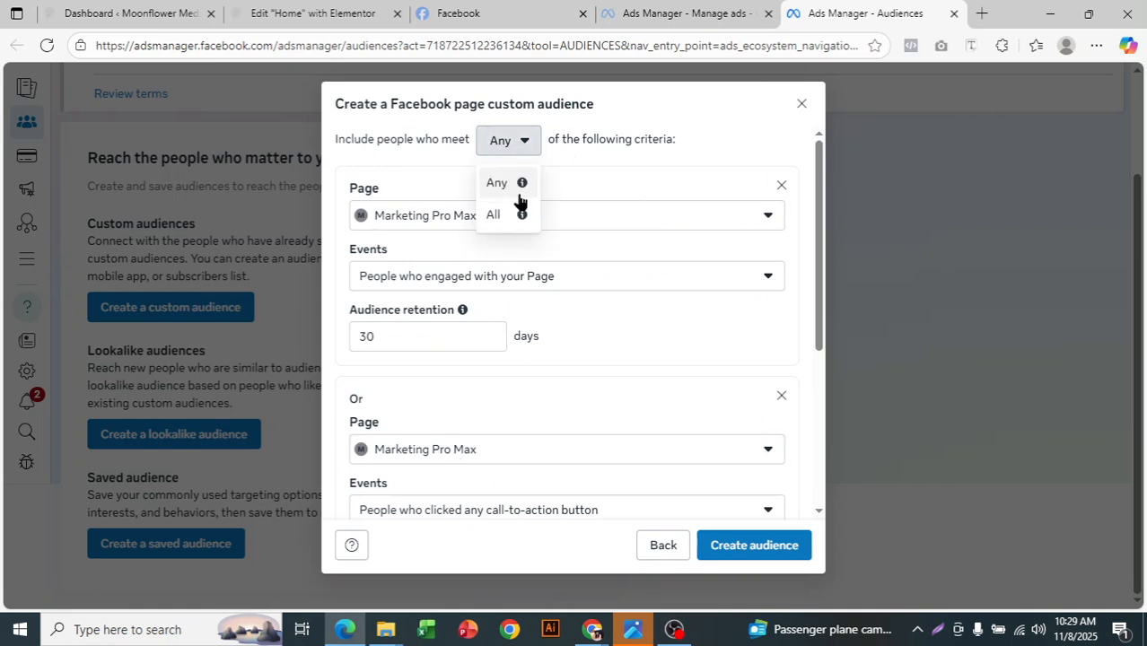
{"action": "left_click", "coordinate": [499, 225]}
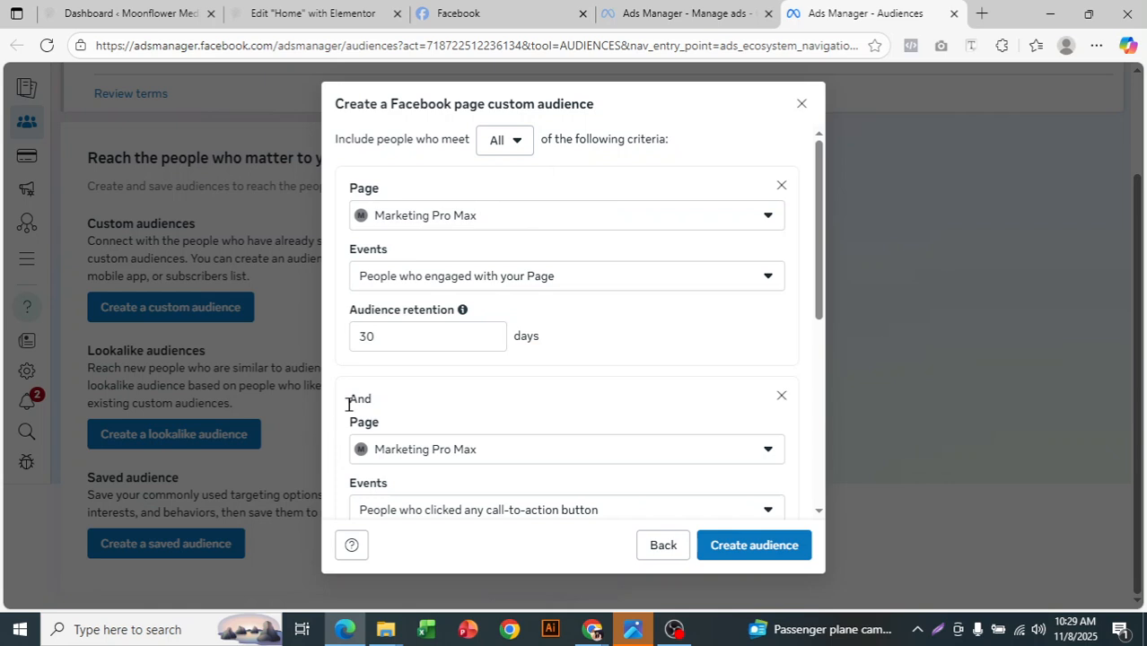
{"action": "scroll", "coordinate": [558, 295], "scroll_direction": "down", "scroll_amount": 3}
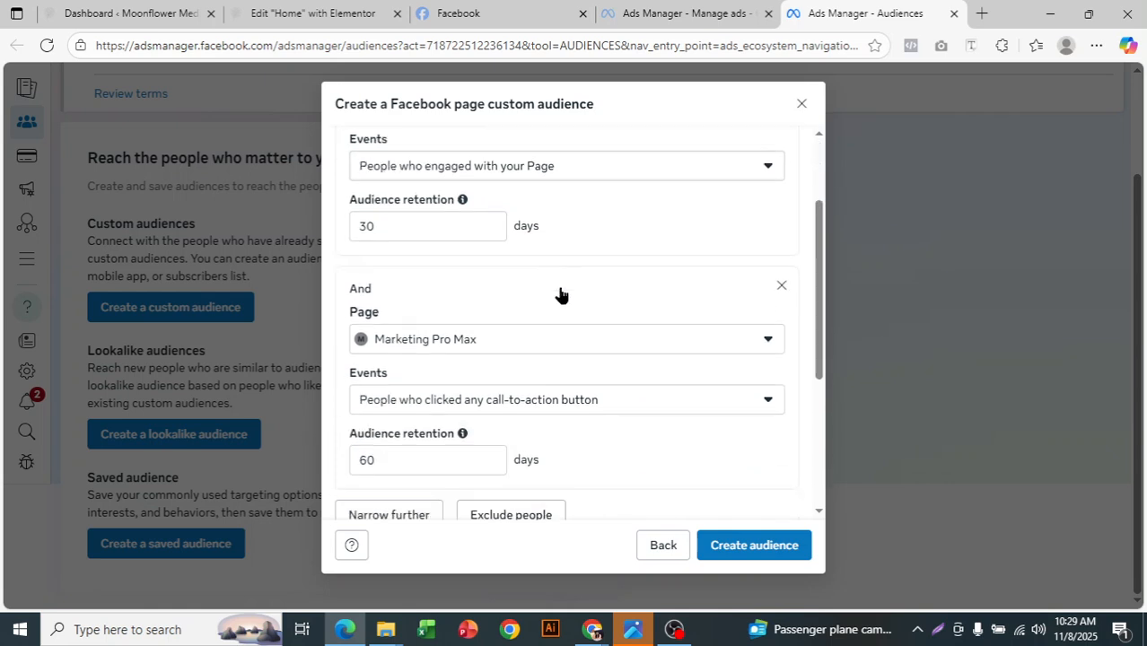
{"action": "scroll", "coordinate": [535, 356], "scroll_direction": "down", "scroll_amount": 3}
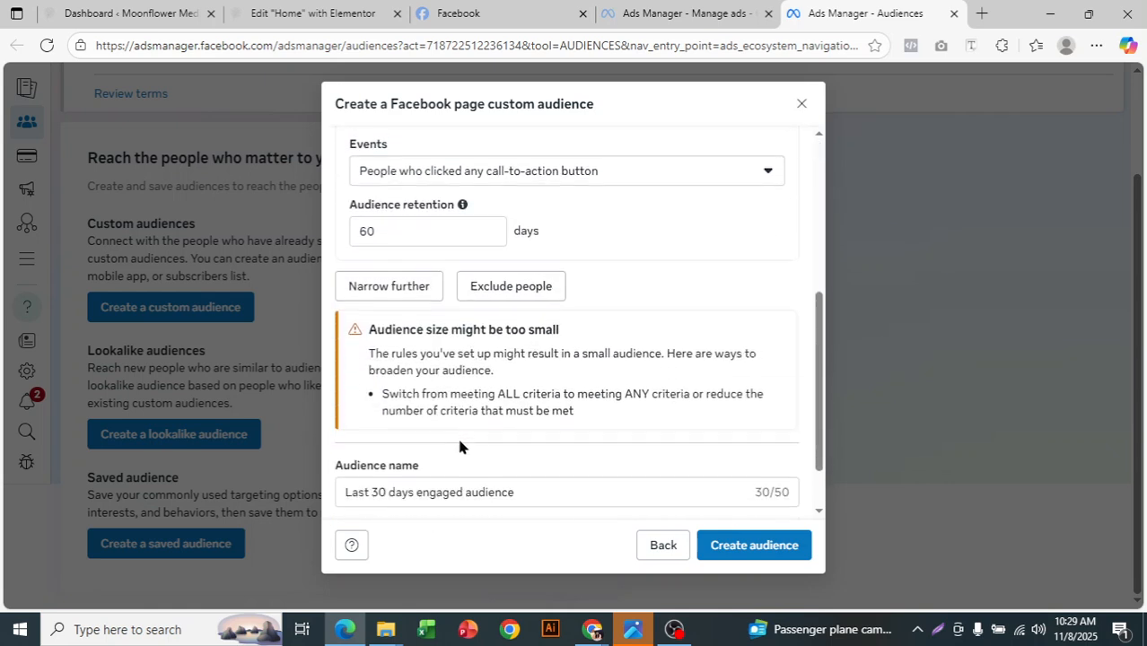
{"action": "left_click_drag", "start_coordinate": [542, 509], "coordinate": [340, 497]}
{"action": "left_click", "coordinate": [531, 421]}
{"action": "scroll", "coordinate": [532, 421], "scroll_direction": "up", "scroll_amount": 10}
{"action": "left_click", "coordinate": [512, 143]}
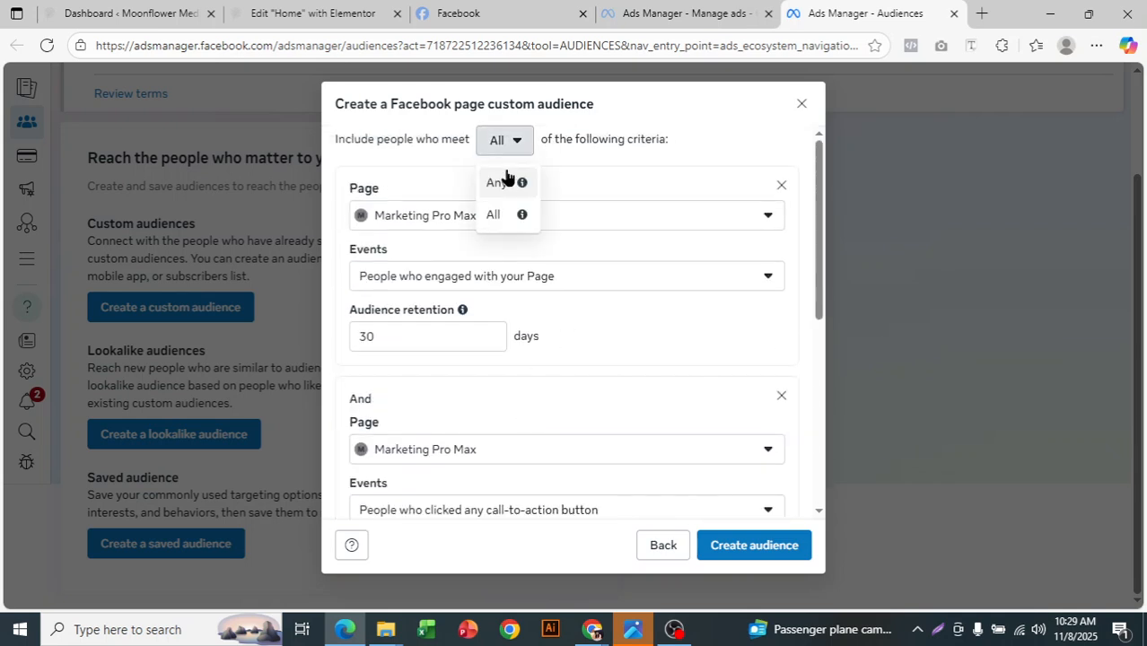
{"action": "left_click", "coordinate": [503, 180]}
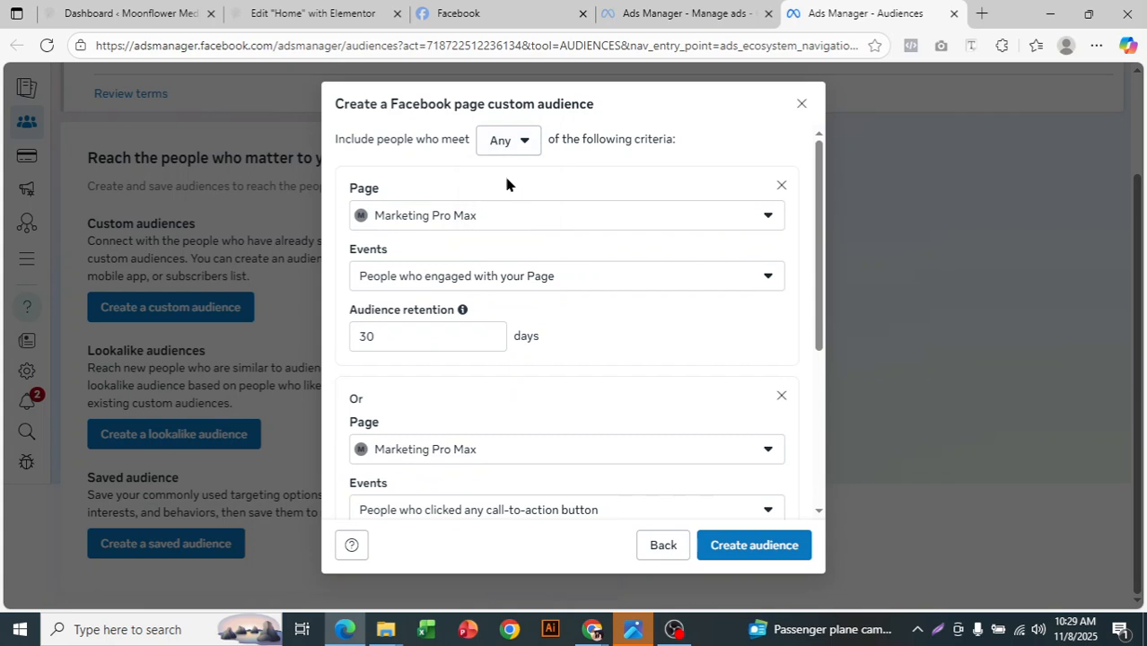
- Try to exclude people from Marketing Pro Max using the event People who currently like or follow your Page
{"action": "scroll", "coordinate": [516, 215], "scroll_direction": "down", "scroll_amount": 3}
{"action": "left_click", "coordinate": [565, 383]}
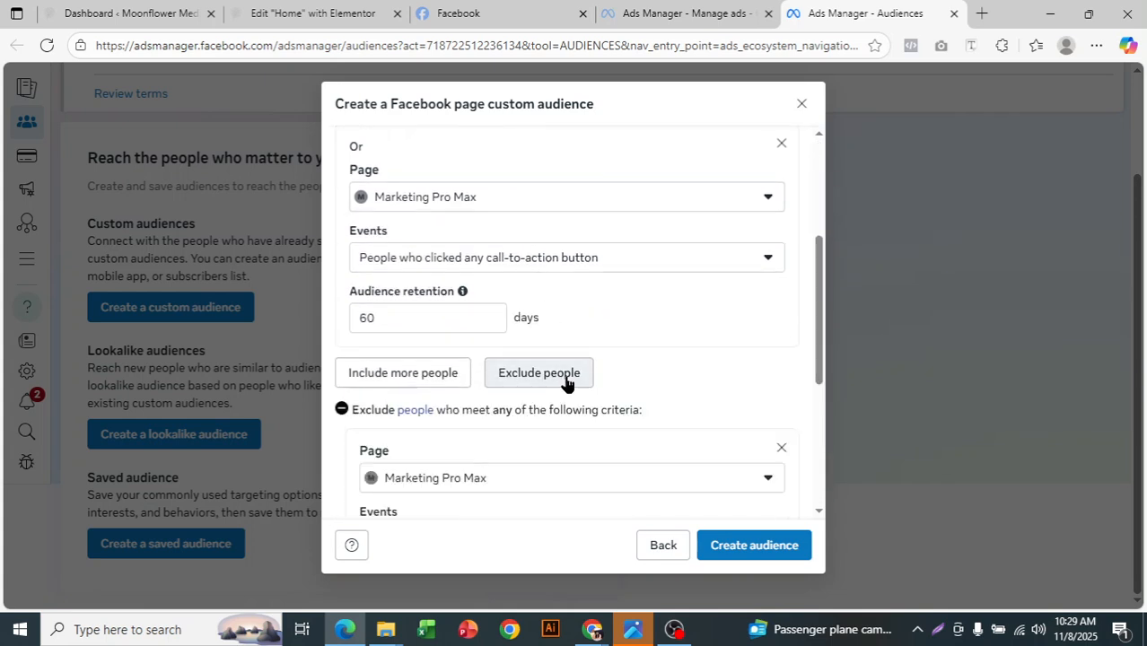
{"action": "scroll", "coordinate": [566, 383], "scroll_direction": "down", "scroll_amount": 2}
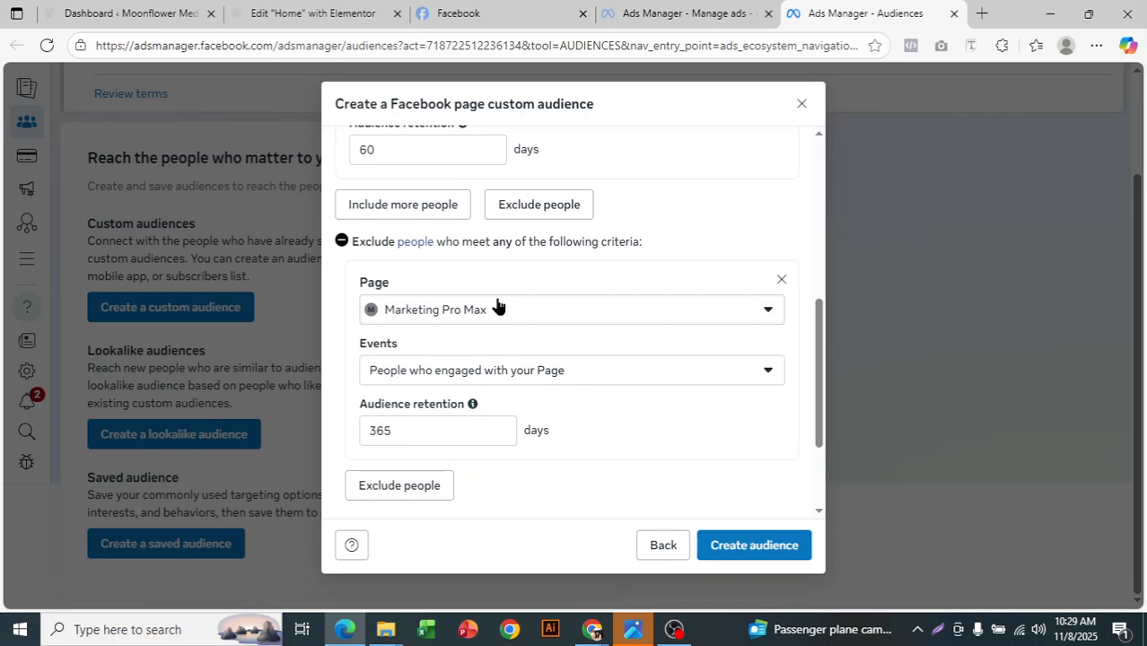
{"action": "scroll", "coordinate": [625, 350], "scroll_direction": "down", "scroll_amount": 1}
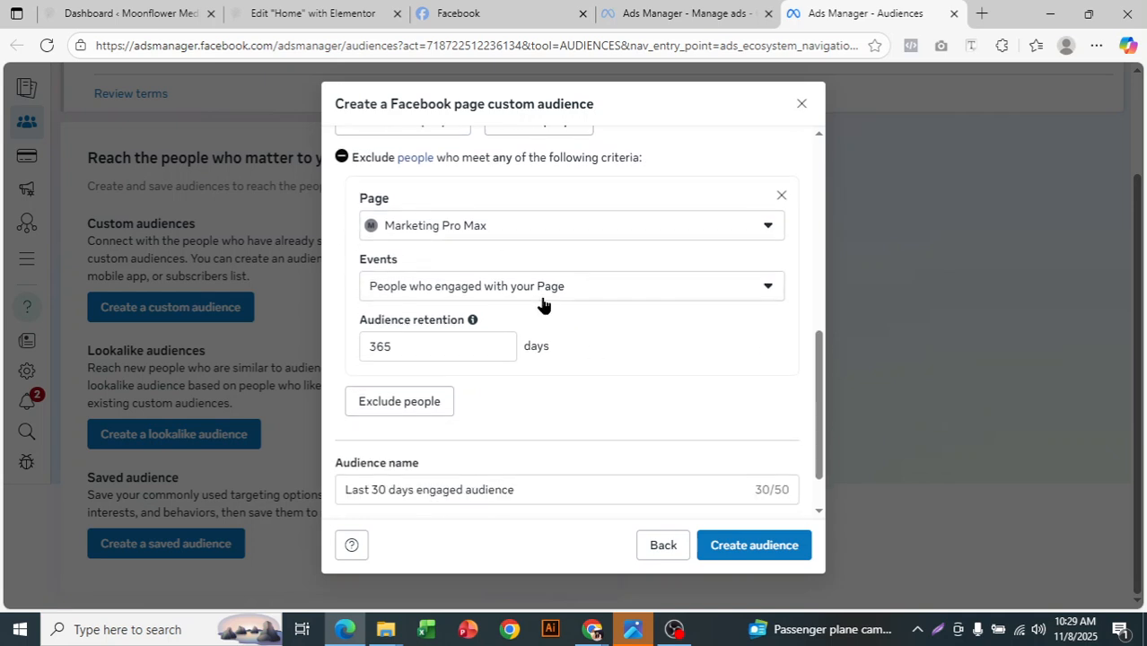
{"action": "scroll", "coordinate": [557, 309], "scroll_direction": "up", "scroll_amount": 1}
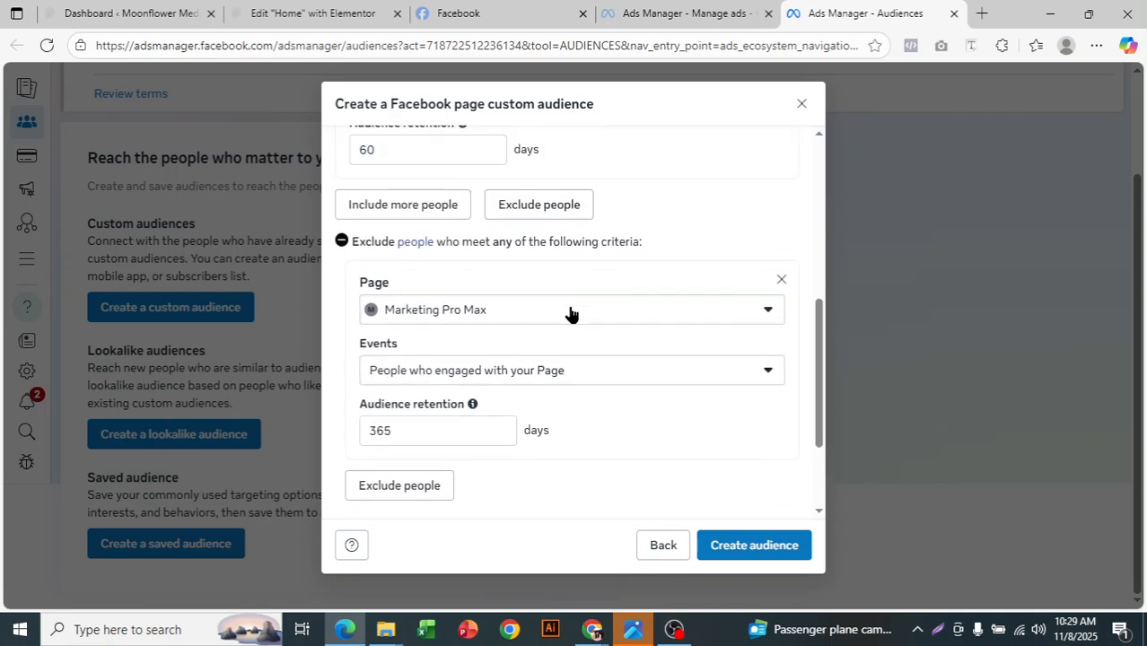
{"action": "left_click", "coordinate": [550, 376]}
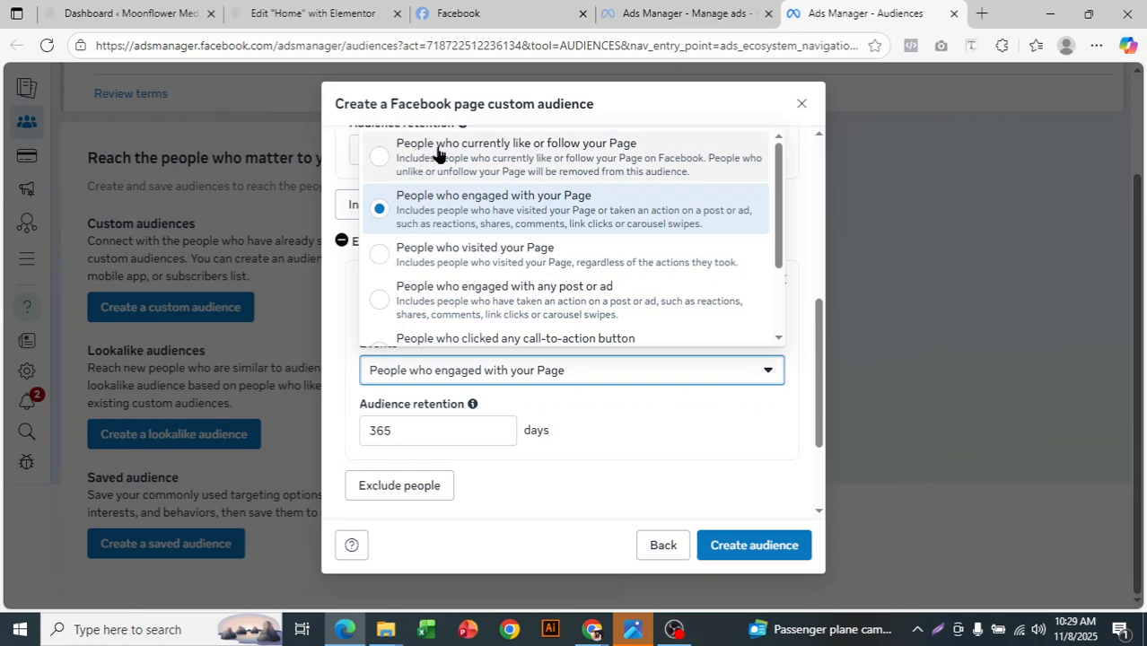
{"action": "left_click", "coordinate": [592, 160]}
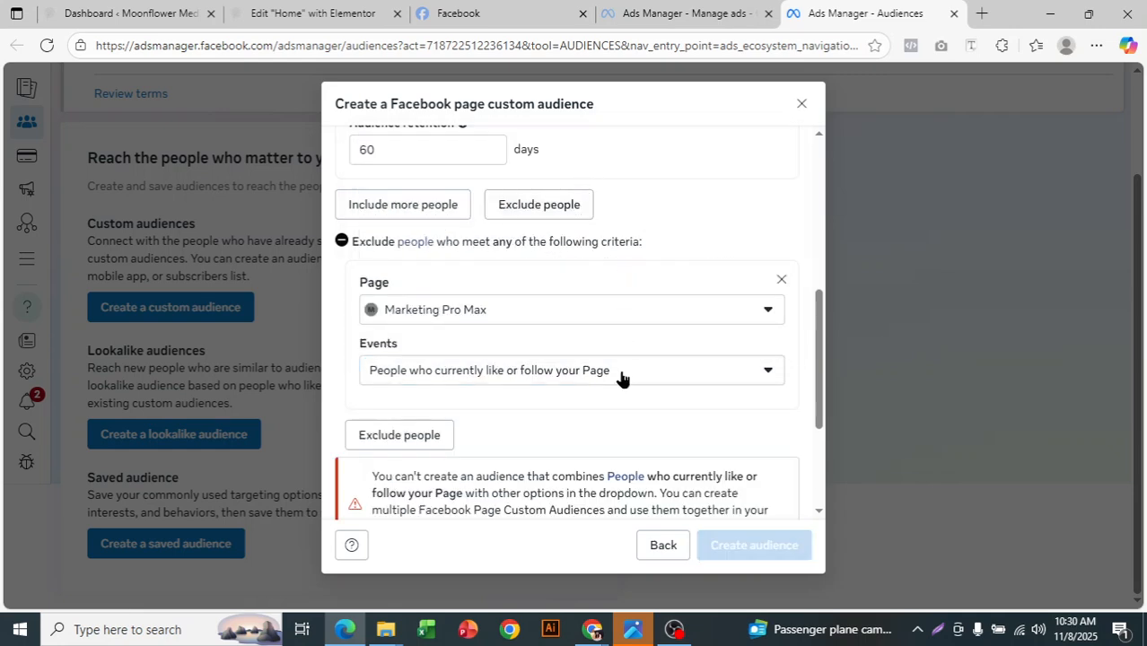
- Remove the exclusion criterion for people who currently like or follow the Page
{"action": "scroll", "coordinate": [619, 359], "scroll_direction": "up", "scroll_amount": 3}
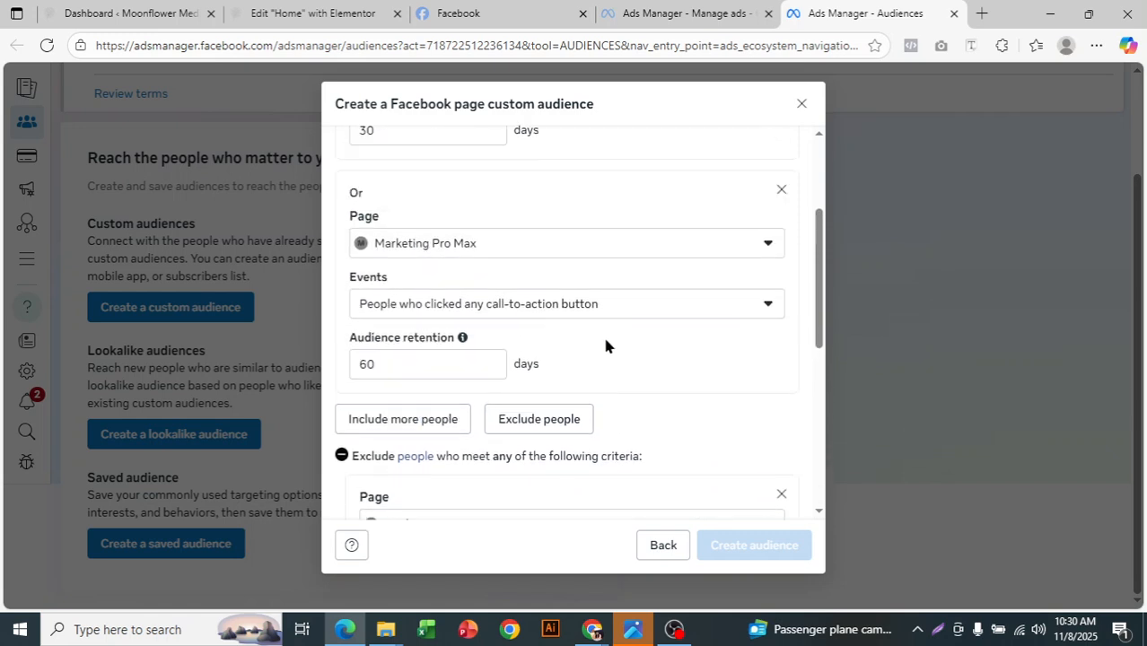
{"action": "scroll", "coordinate": [604, 343], "scroll_direction": "down", "scroll_amount": 3}
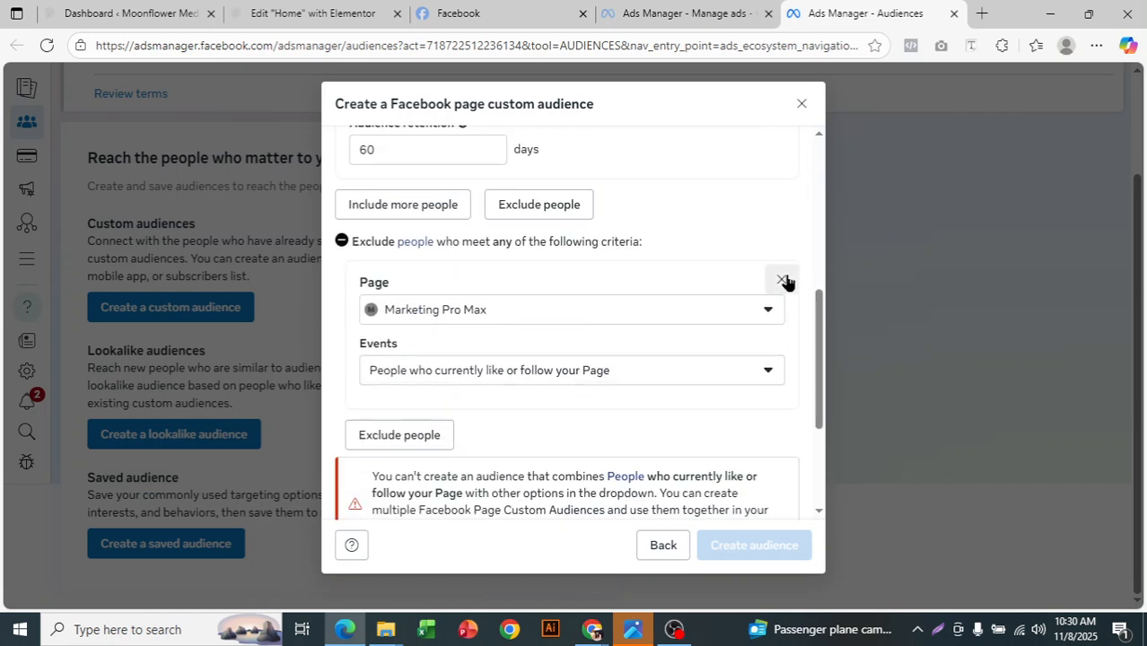
{"action": "left_click", "coordinate": [782, 280]}
{"action": "scroll", "coordinate": [691, 354], "scroll_direction": "up", "scroll_amount": 5}
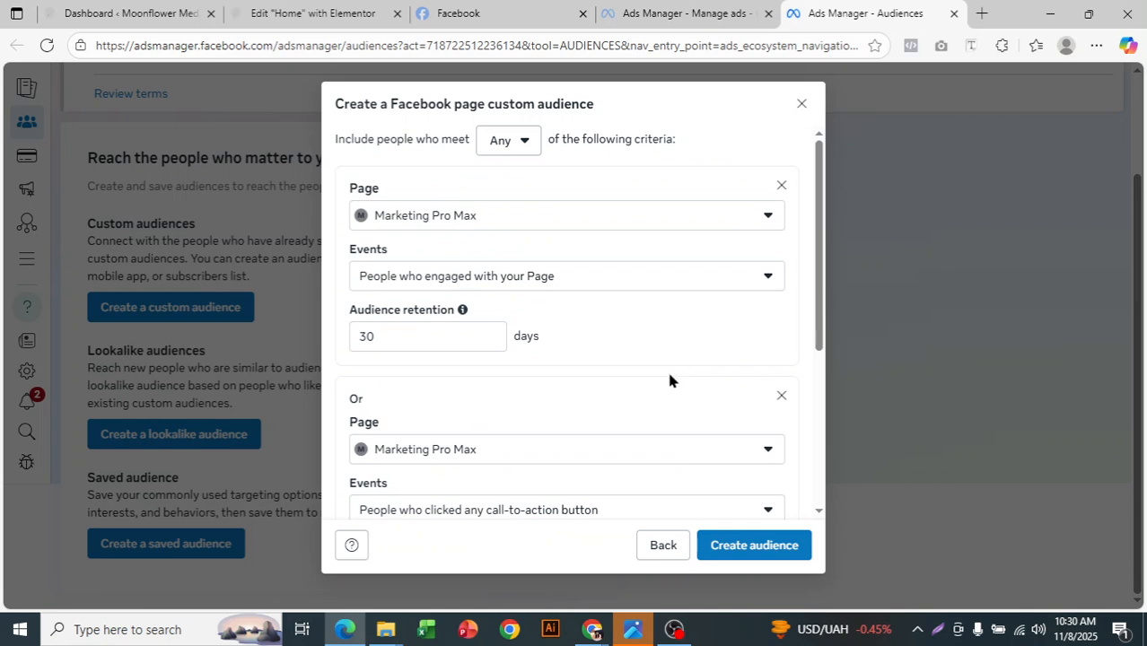
{"action": "left_click", "coordinate": [674, 629]}
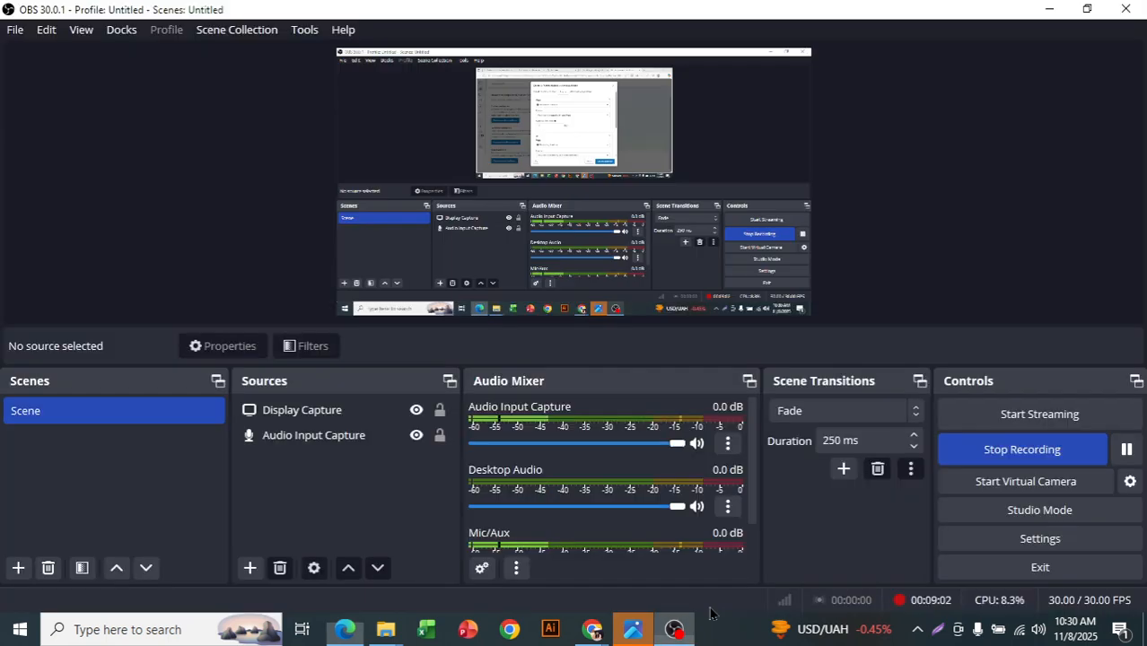
{"action": "left_click", "coordinate": [1127, 449]}
{"action": "left_click", "coordinate": [1127, 449]}
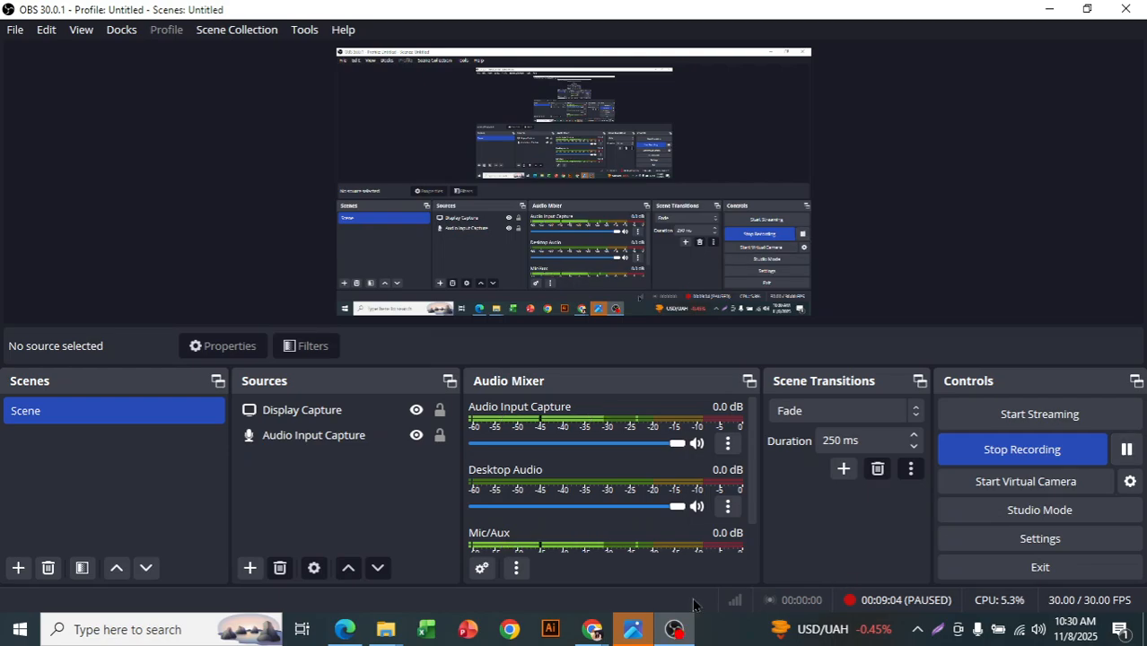
{"action": "mouse_move", "coordinate": [593, 629]}
{"action": "left_click", "coordinate": [555, 597]}
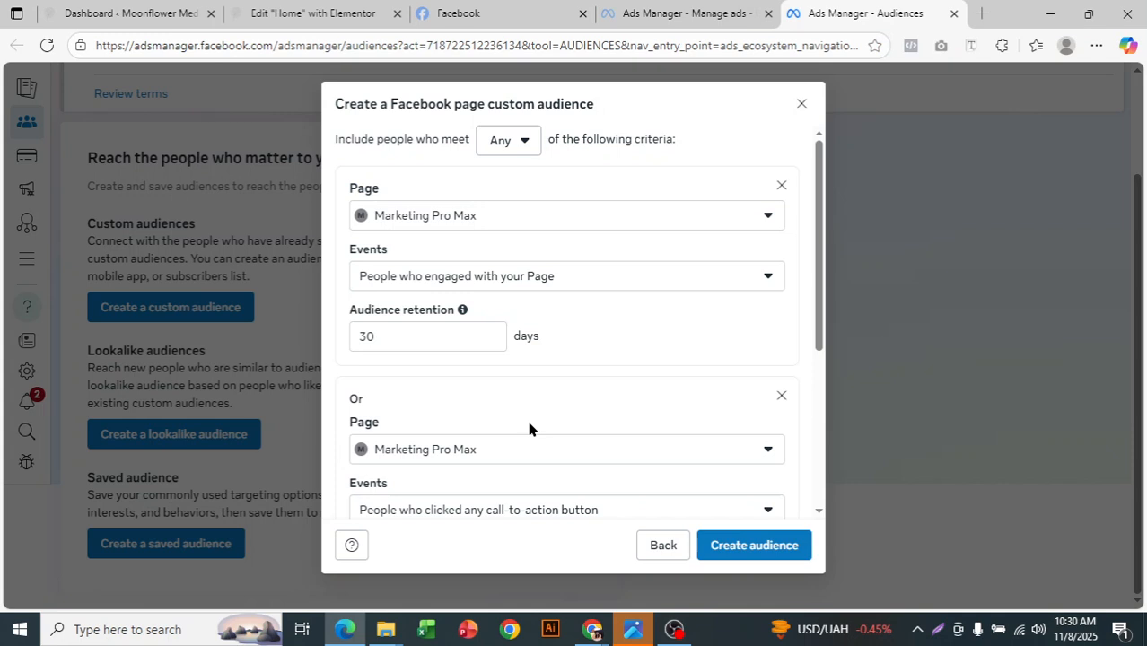
- Check the complete audience form, from the Any matching option and both criteria through the name and description fields
{"action": "scroll", "coordinate": [548, 390], "scroll_direction": "down", "scroll_amount": 4}
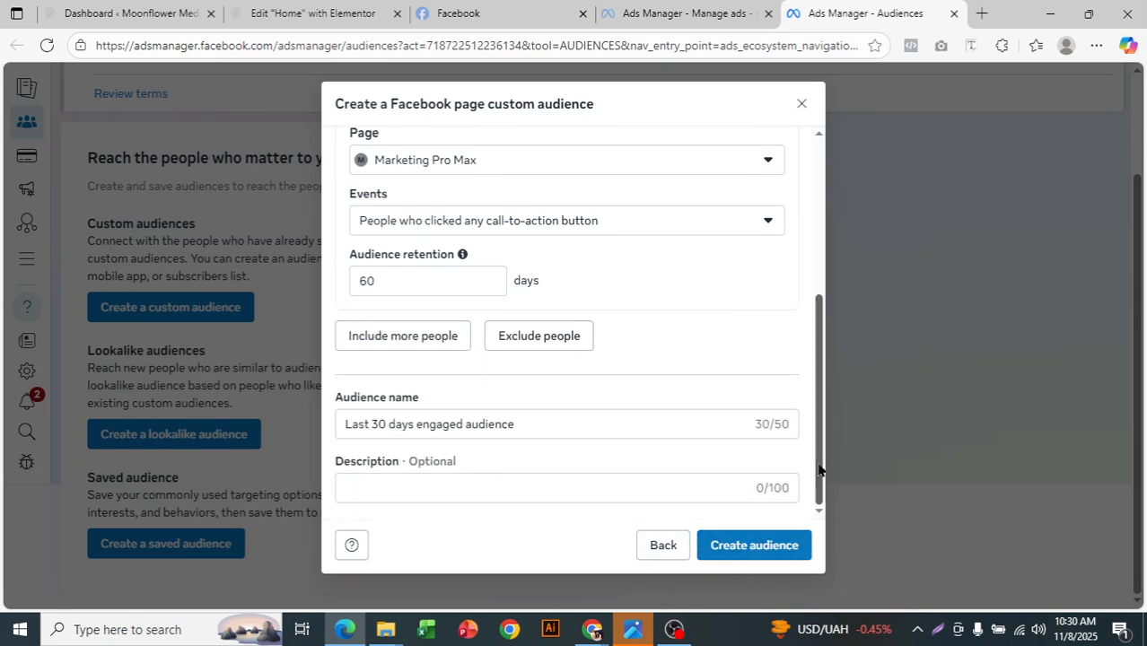
{"action": "left_click_drag", "start_coordinate": [819, 463], "coordinate": [819, 267]}
{"action": "scroll", "coordinate": [672, 309], "scroll_direction": "down", "scroll_amount": 3}
{"action": "scroll", "coordinate": [682, 319], "scroll_direction": "down", "scroll_amount": 1}
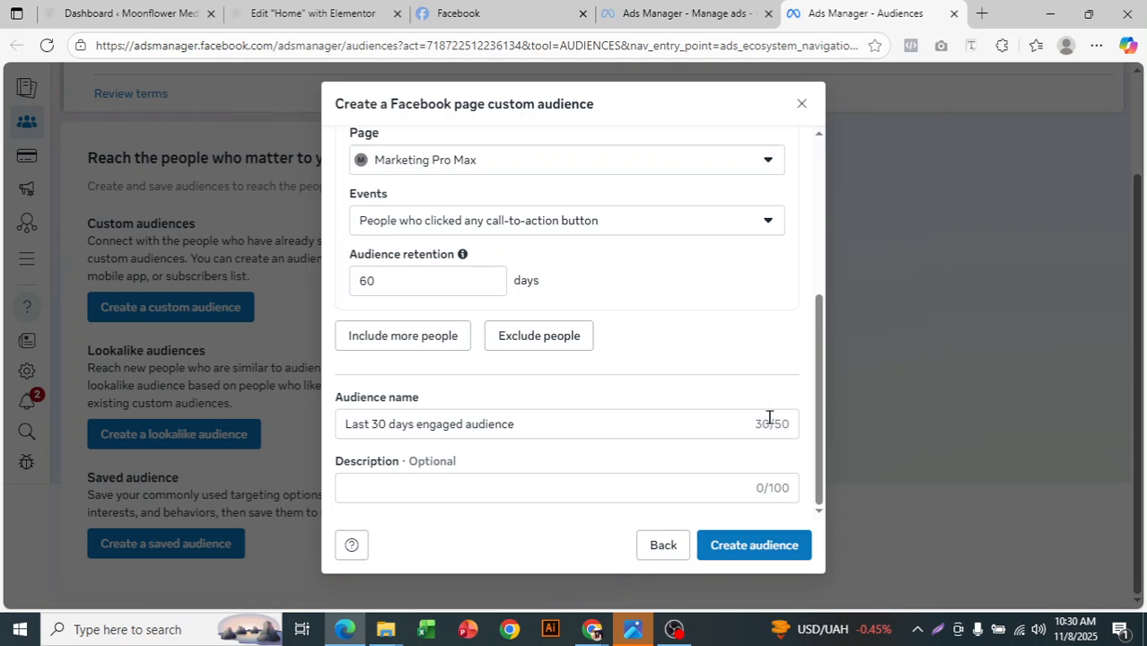
{"action": "scroll", "coordinate": [768, 418], "scroll_direction": "up", "scroll_amount": 2}
{"action": "scroll", "coordinate": [768, 420], "scroll_direction": "down", "scroll_amount": 1}
{"action": "scroll", "coordinate": [769, 422], "scroll_direction": "up", "scroll_amount": 1}
{"action": "scroll", "coordinate": [769, 425], "scroll_direction": "up", "scroll_amount": 3}
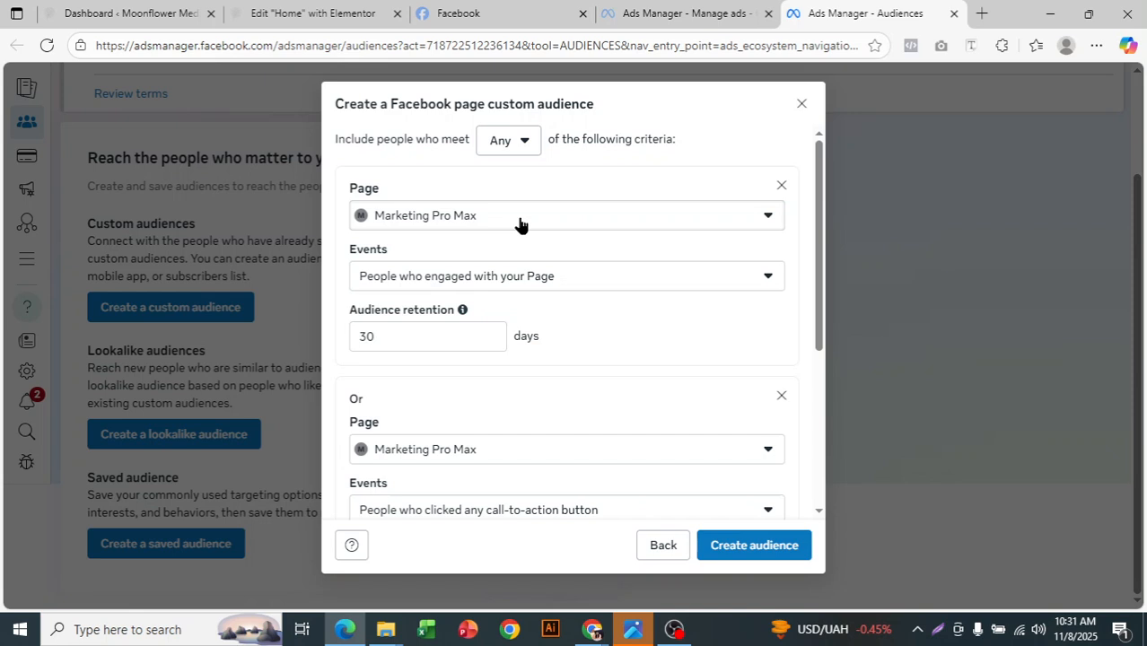
- Create the Facebook page custom audience and dismiss the suggested next steps
{"action": "scroll", "coordinate": [731, 287], "scroll_direction": "down", "scroll_amount": 3}
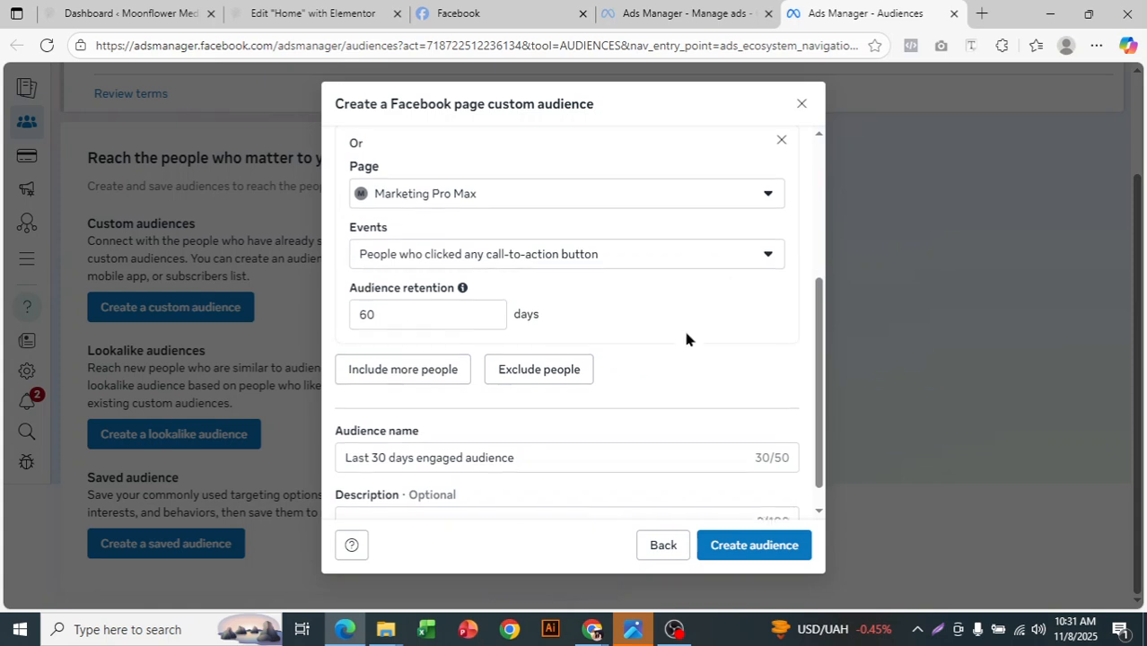
{"action": "scroll", "coordinate": [693, 360], "scroll_direction": "down", "scroll_amount": 1}
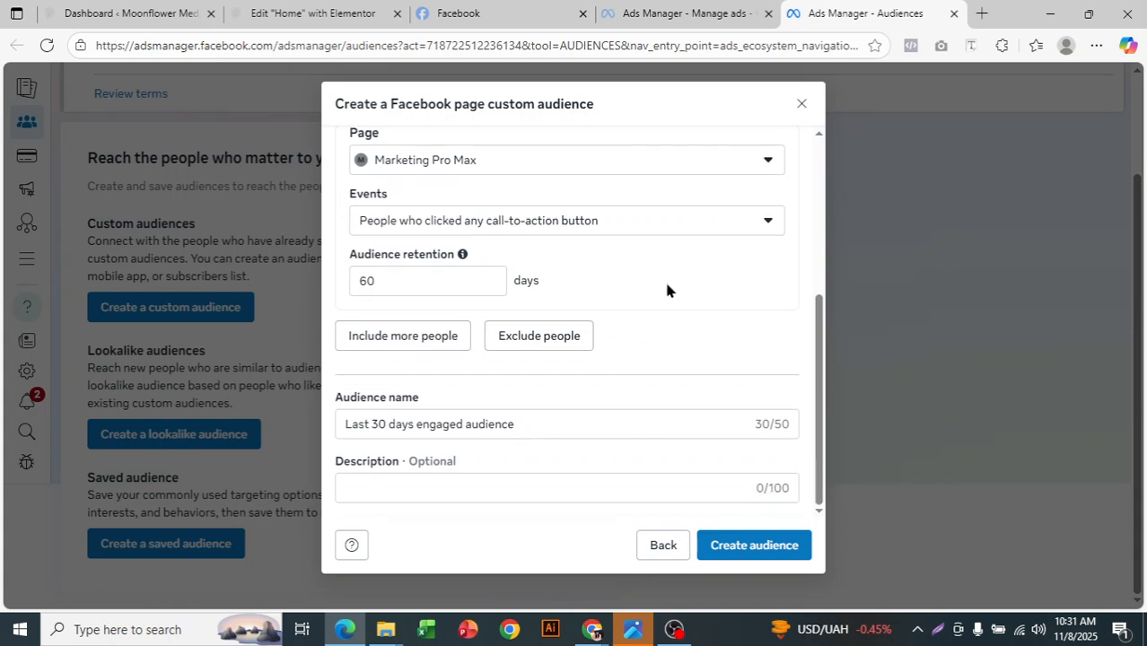
{"action": "left_click", "coordinate": [787, 546]}
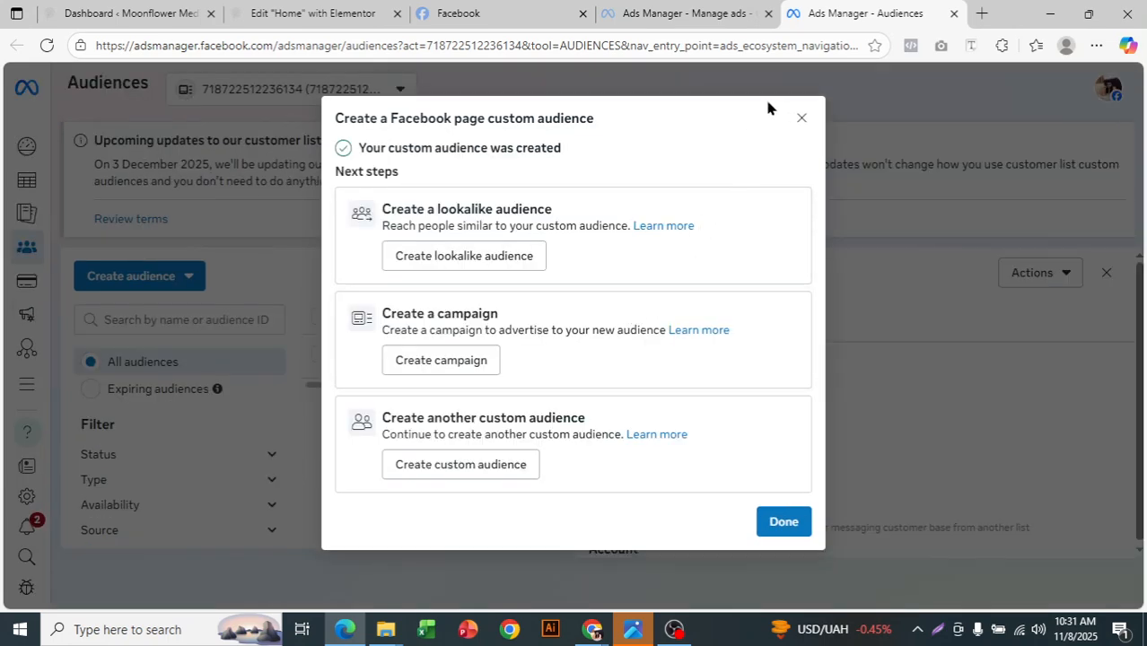
{"action": "left_click", "coordinate": [802, 118]}
- Examine the summary of the Last 30 days engaged audience, including its Page, event and time frame rules
{"action": "scroll", "coordinate": [655, 408], "scroll_direction": "down", "scroll_amount": 3}
{"action": "scroll", "coordinate": [653, 404], "scroll_direction": "up", "scroll_amount": 3}
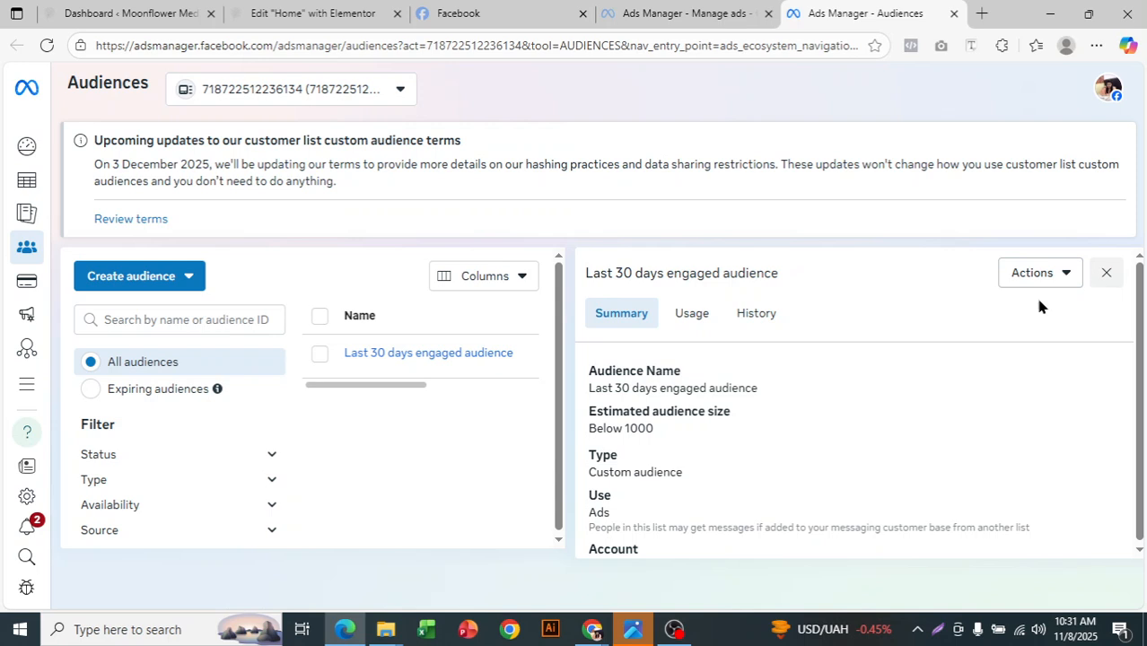
{"action": "scroll", "coordinate": [746, 440], "scroll_direction": "down", "scroll_amount": 5}
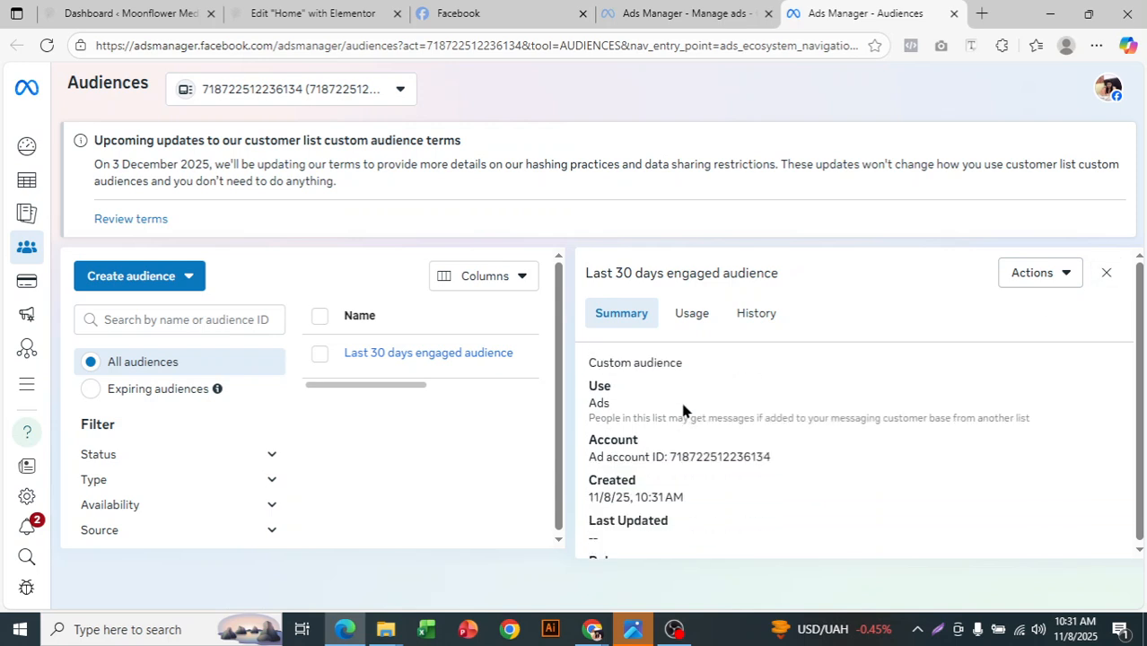
- Close the audience summary and check the availability status of the Last 30 days engaged audience
{"action": "left_click", "coordinate": [1106, 273]}
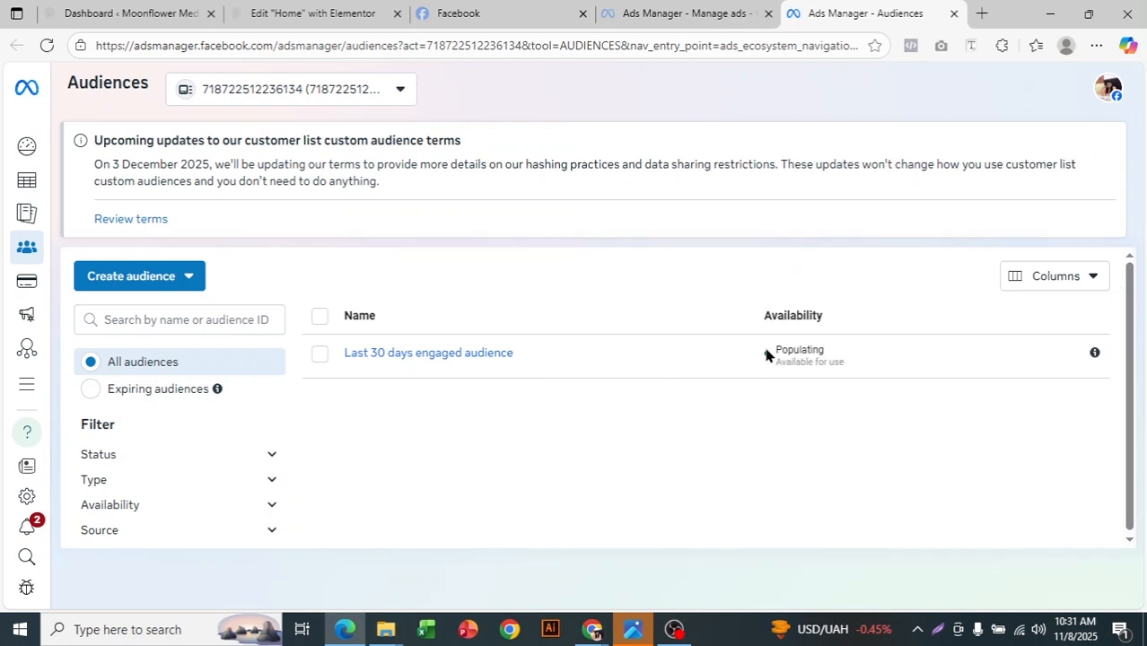
{"action": "left_click_drag", "start_coordinate": [773, 352], "coordinate": [865, 376]}
{"action": "left_click", "coordinate": [807, 353]}
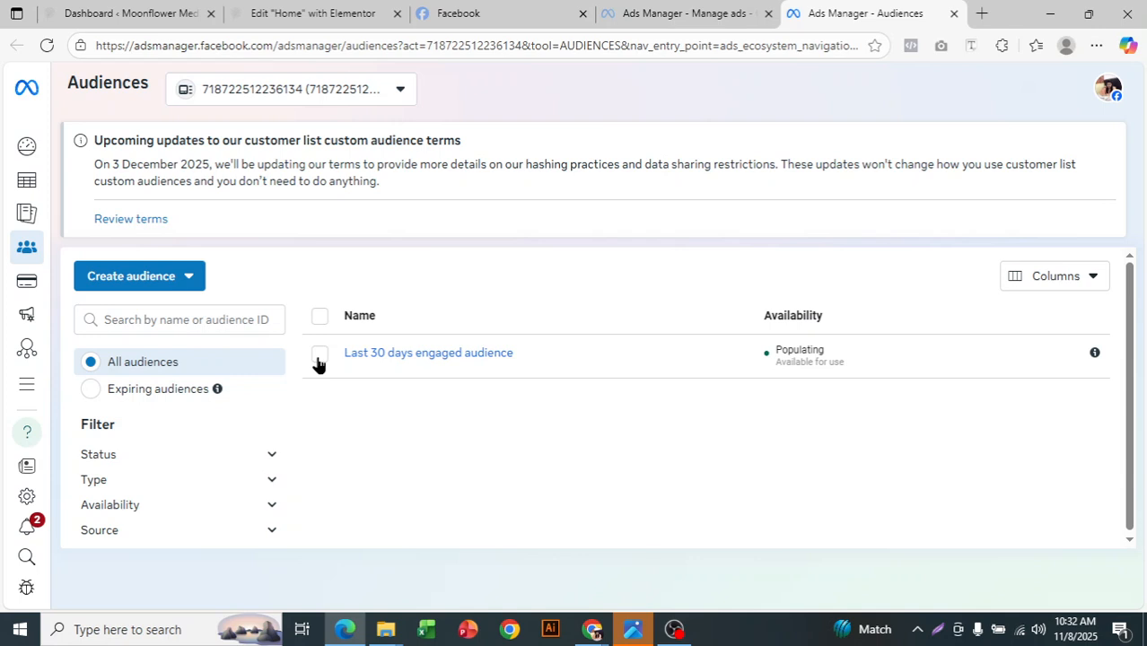
- Start a custom audience with Website as its source and set up the Meta Pixel under the suggested name without a website URL
{"action": "left_click", "coordinate": [159, 278]}
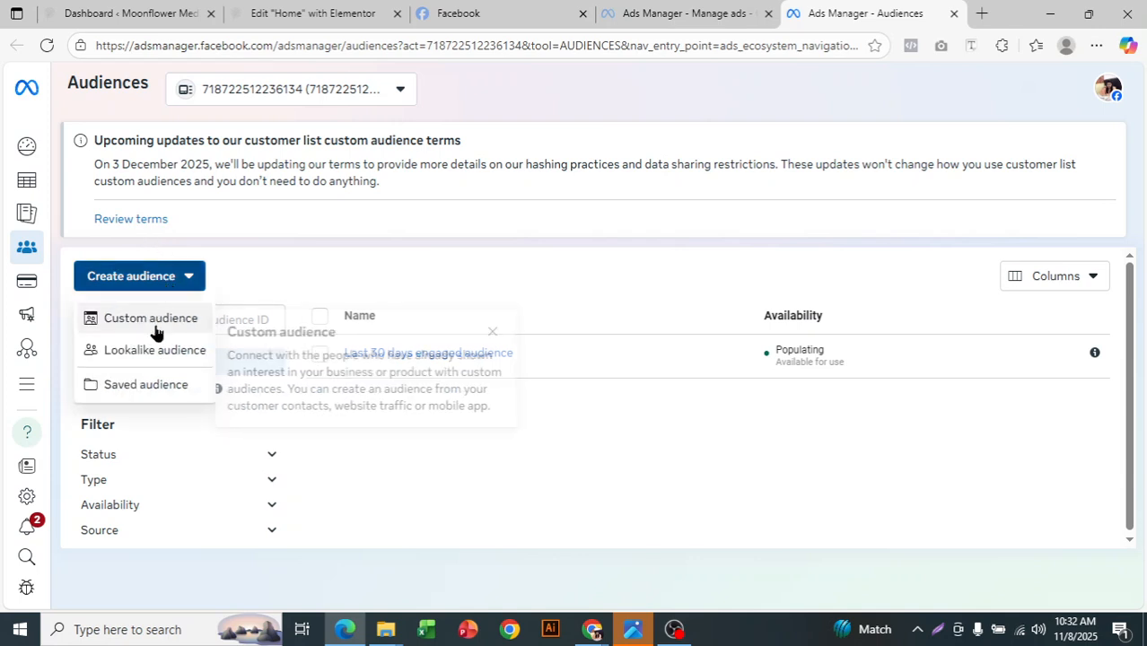
{"action": "left_click", "coordinate": [166, 319]}
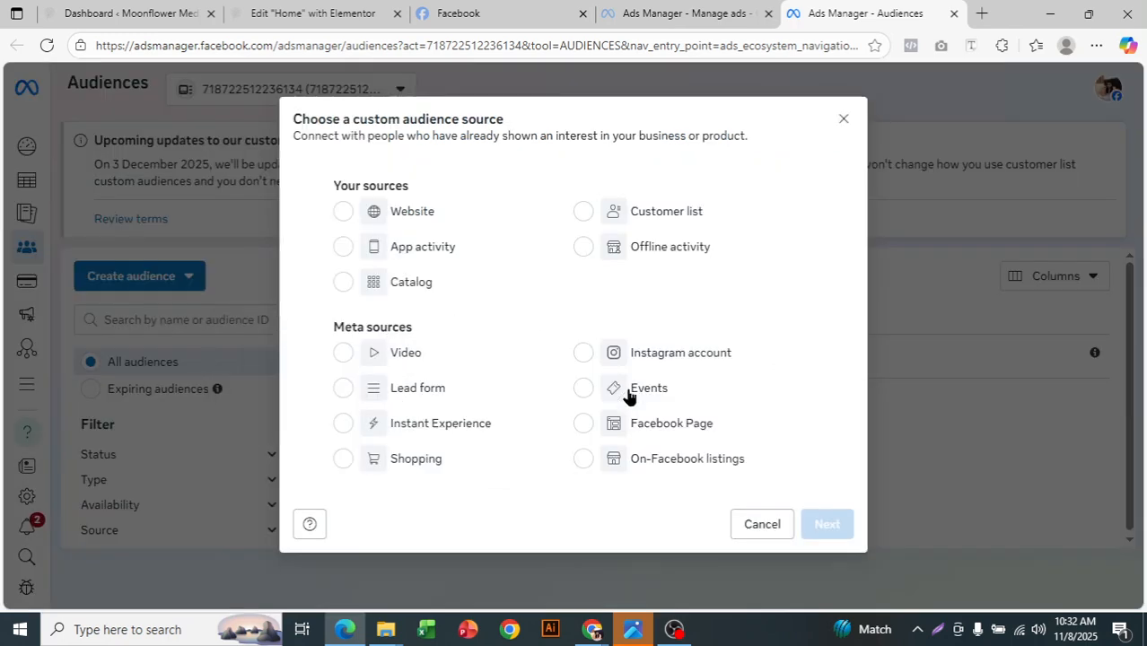
{"action": "left_click", "coordinate": [413, 361]}
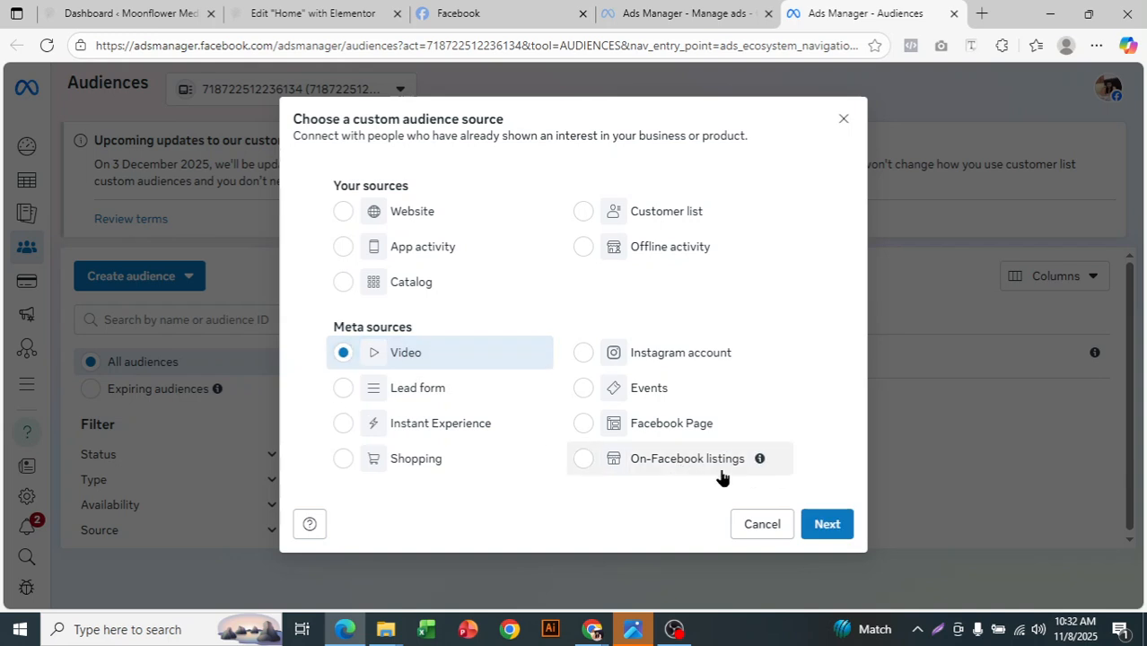
{"action": "left_click", "coordinate": [416, 213]}
{"action": "left_click", "coordinate": [826, 525]}
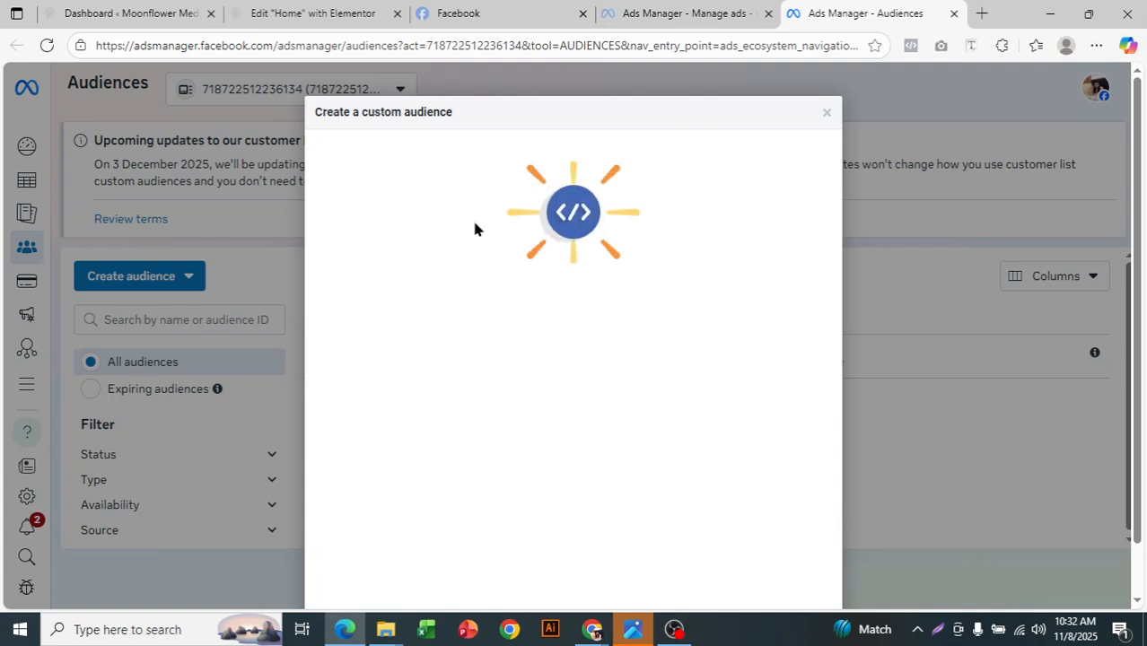
{"action": "scroll", "coordinate": [588, 360], "scroll_direction": "down", "scroll_amount": 1}
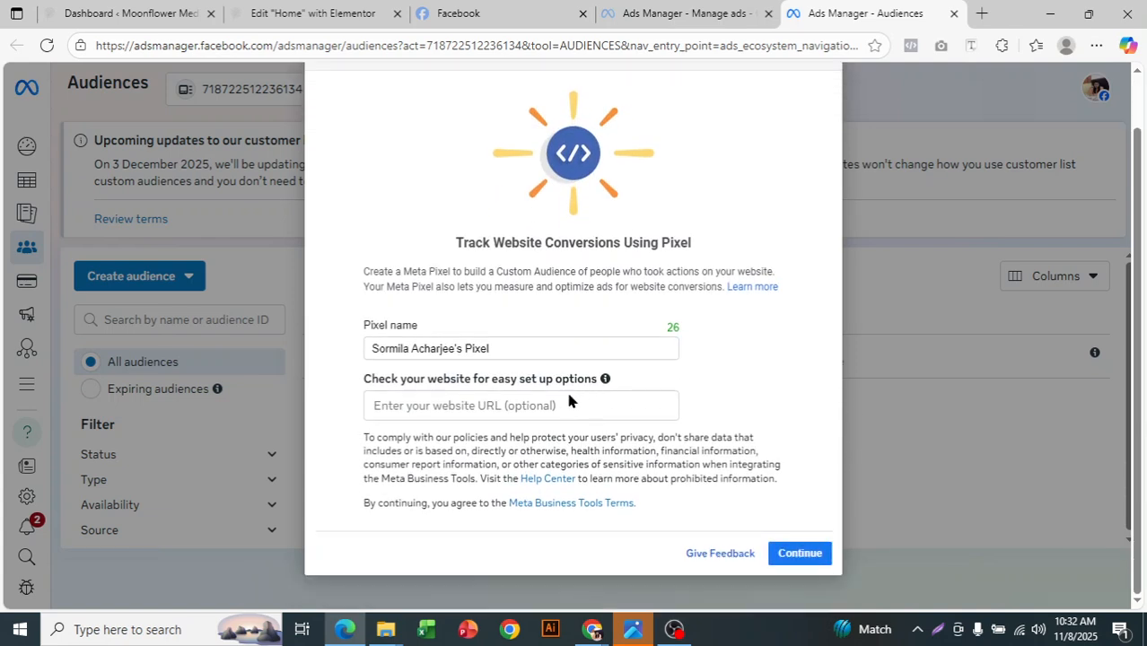
{"action": "left_click", "coordinate": [808, 553]}
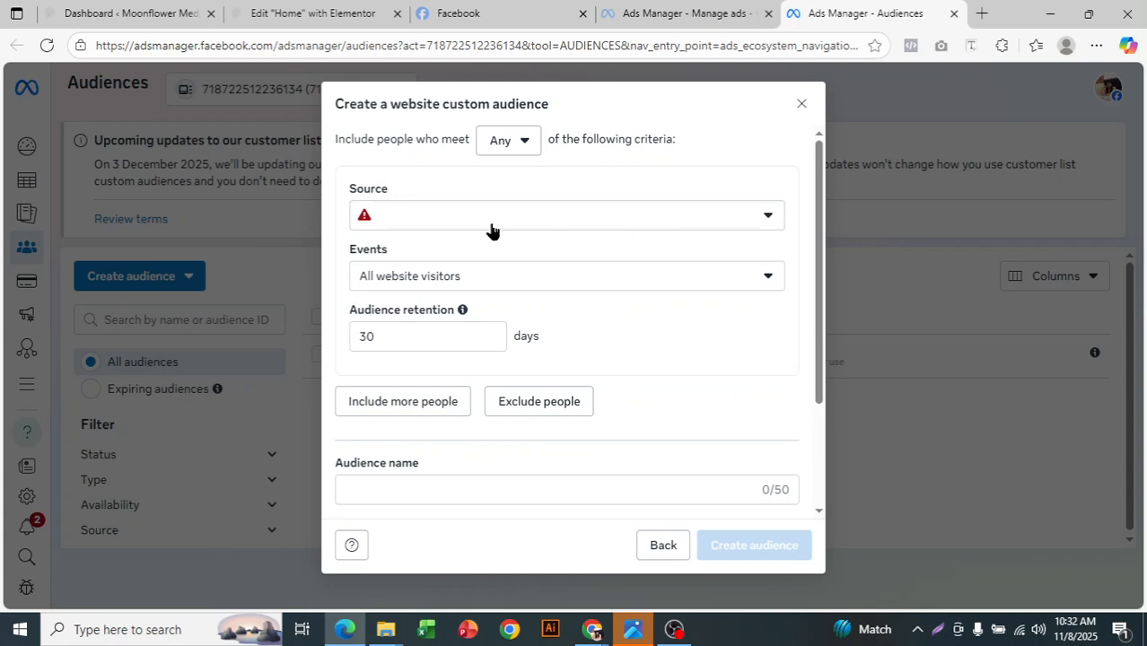
- Set the website audience's event to Visitors by time spent with a 25% percentile
{"action": "left_click", "coordinate": [387, 216]}
{"action": "left_click", "coordinate": [478, 279]}
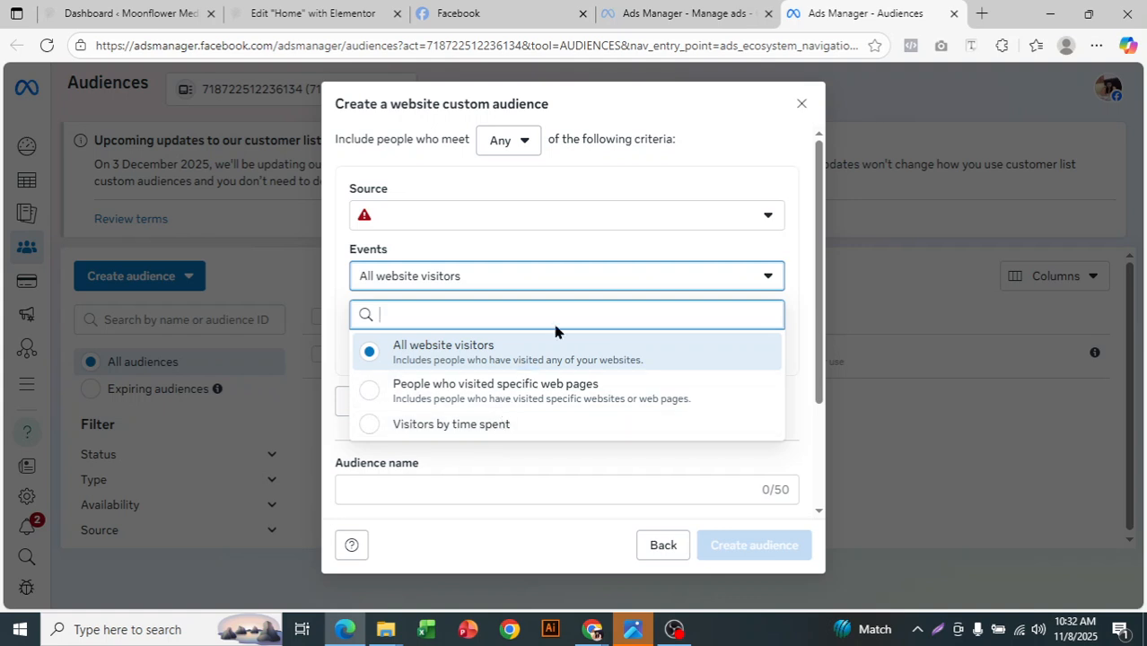
{"action": "left_click", "coordinate": [535, 425]}
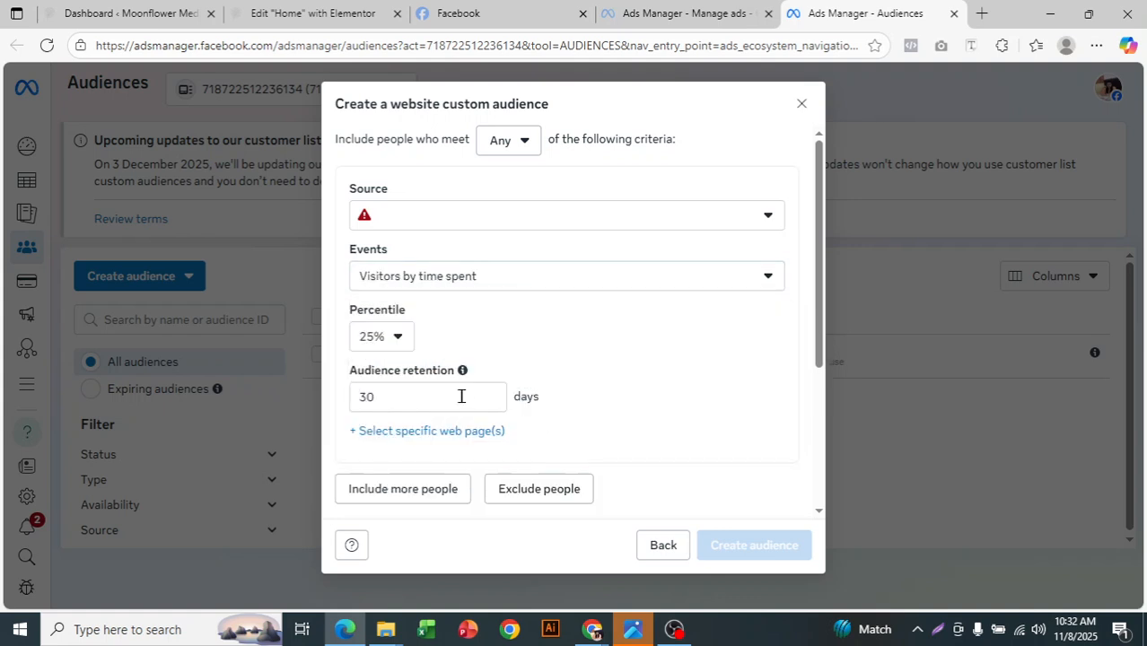
{"action": "left_click", "coordinate": [401, 338]}
{"action": "left_click", "coordinate": [400, 379]}
- Name the website audience "25% spent by visitor"
{"action": "scroll", "coordinate": [517, 333], "scroll_direction": "down", "scroll_amount": 3}
{"action": "left_click", "coordinate": [553, 340]}
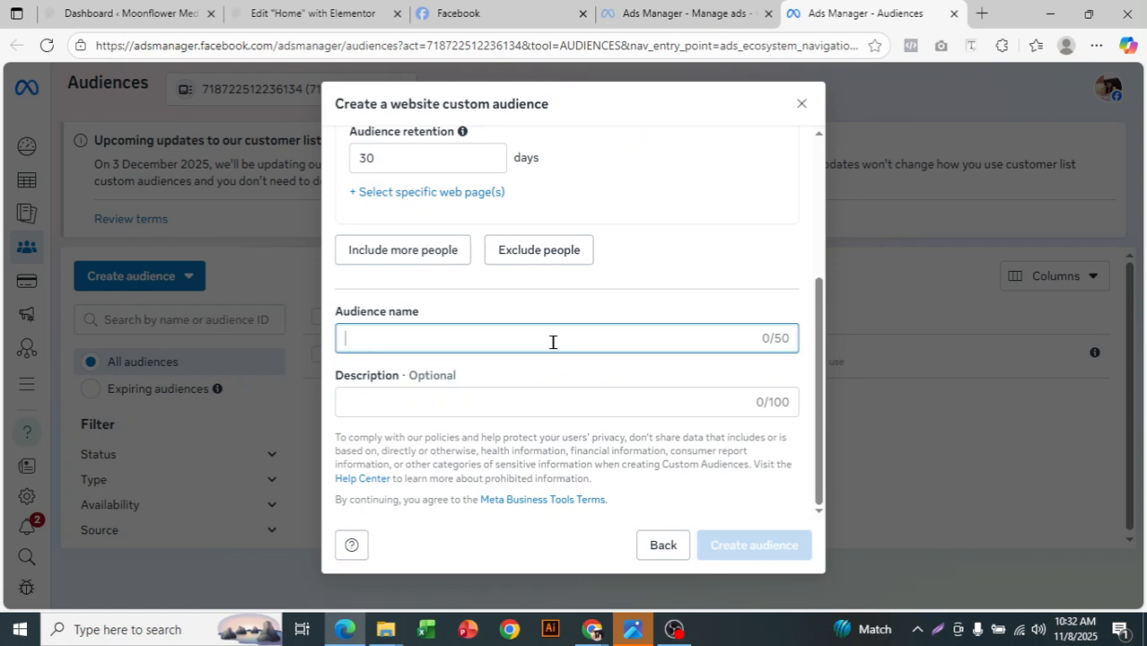
{"action": "type", "text": "vi"}
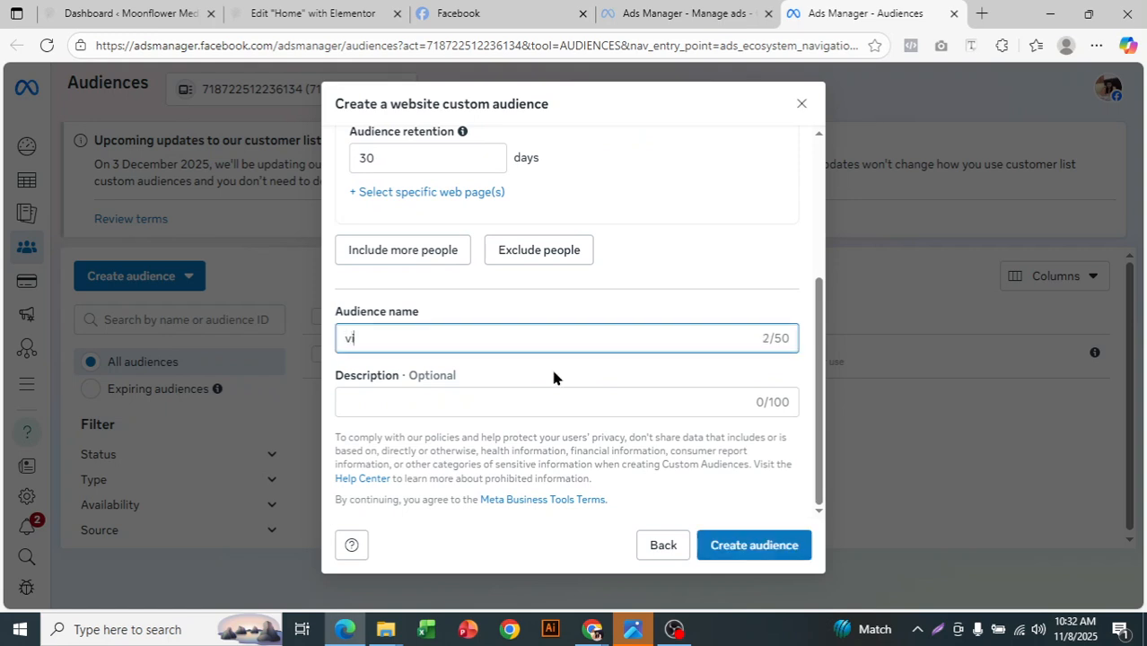
{"action": "type", "text": "sitor 25"}
{"action": "key", "text": "BackSpace"}
{"action": "key", "text": "BackSpace"}
{"action": "key", "text": "BackSpace"}
{"action": "key", "text": "BackSpace"}
{"action": "key", "text": "BackSpace"}
{"action": "key", "text": "BackSpace"}
{"action": "key", "text": "BackSpace"}
{"action": "key", "text": "BackSpace"}
{"action": "key", "text": "BackSpace"}
{"action": "key", "text": "BackSpace"}
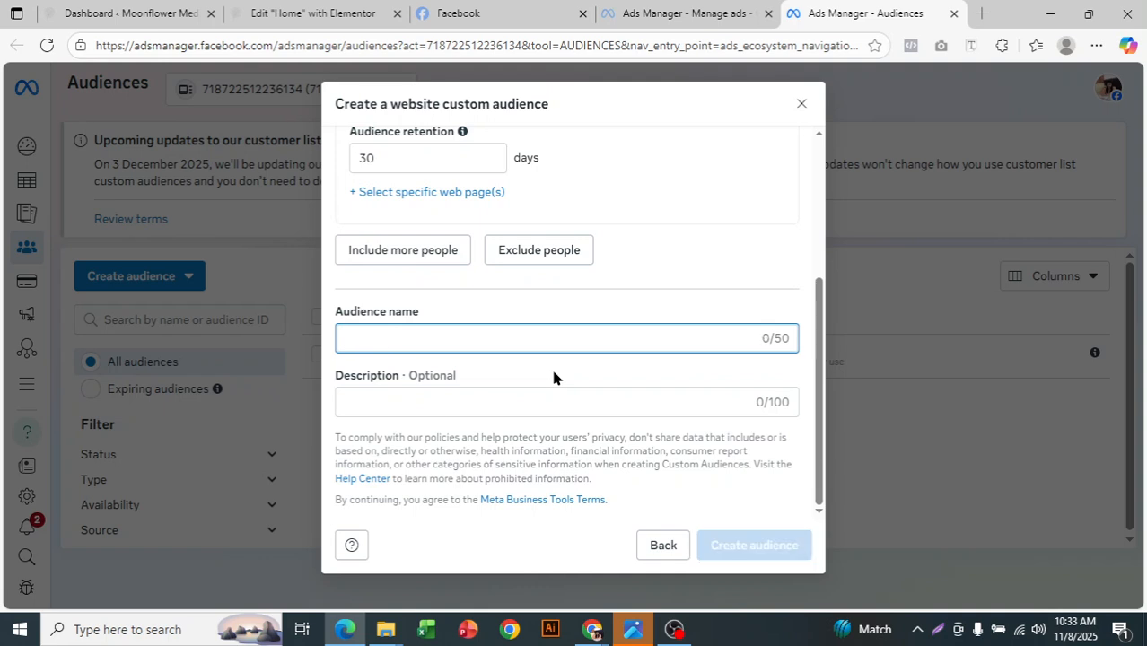
{"action": "type", "text": "25% s"}
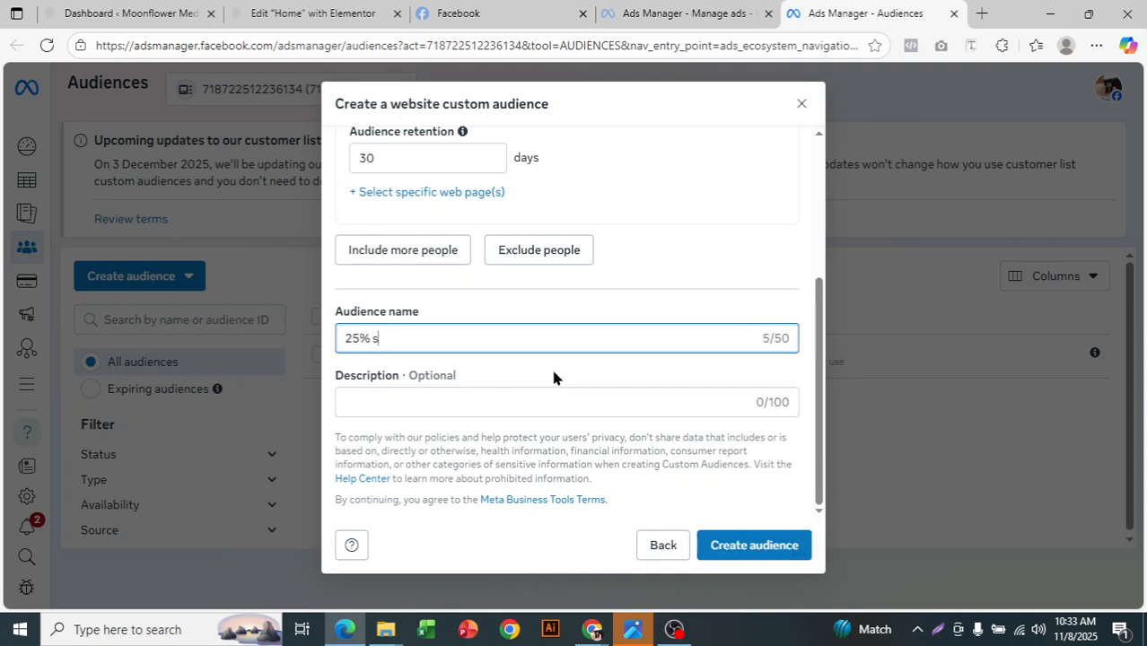
{"action": "type", "text": "pent by visitor"}
- Review the website audience criteria and discard the form without creating the audience
{"action": "scroll", "coordinate": [553, 371], "scroll_direction": "up", "scroll_amount": 1}
{"action": "scroll", "coordinate": [552, 378], "scroll_direction": "up", "scroll_amount": 2}
{"action": "scroll", "coordinate": [553, 378], "scroll_direction": "down", "scroll_amount": 1}
{"action": "scroll", "coordinate": [552, 378], "scroll_direction": "up", "scroll_amount": 3}
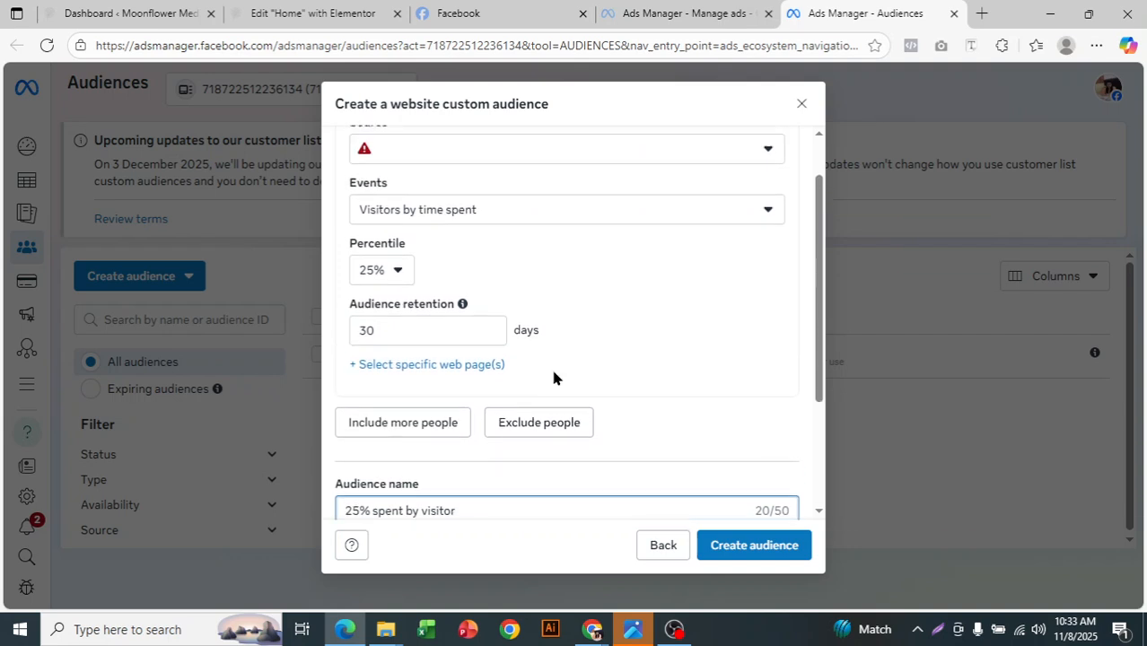
{"action": "left_click", "coordinate": [800, 106]}
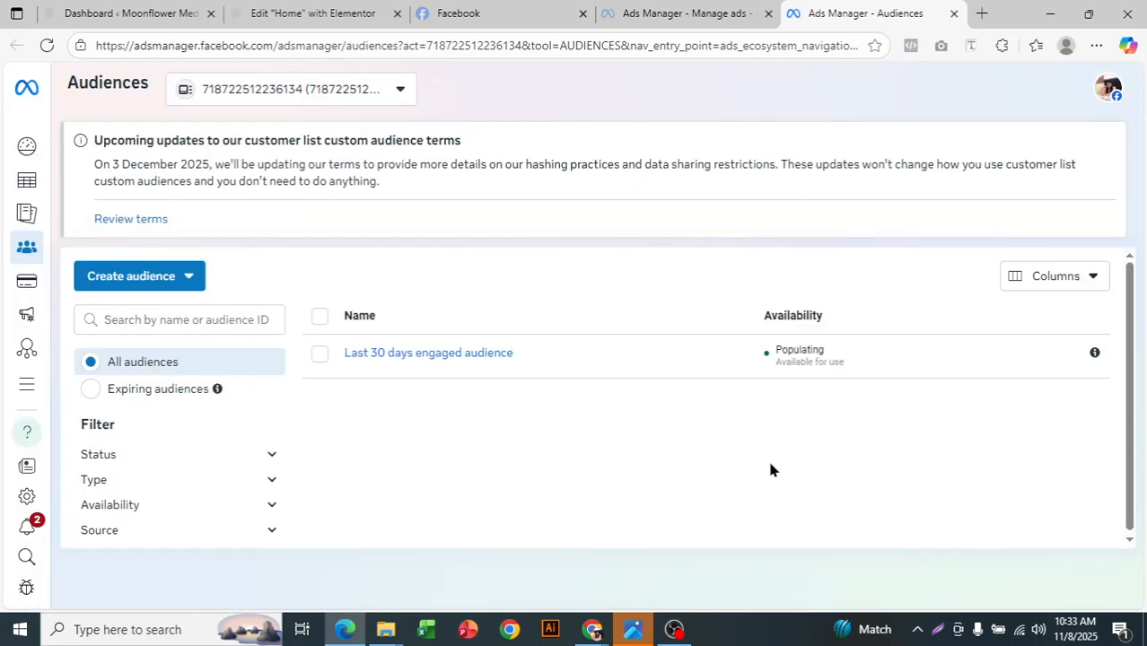
{"action": "left_click", "coordinate": [93, 275]}
{"action": "left_click", "coordinate": [140, 346]}
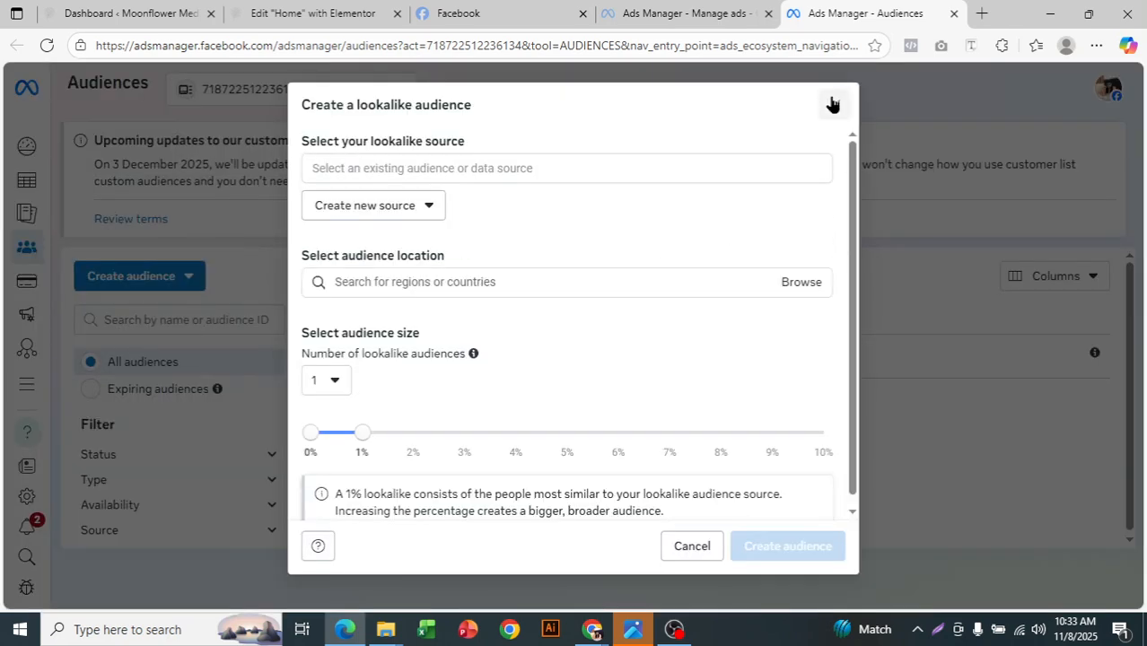
{"action": "left_click", "coordinate": [834, 103]}
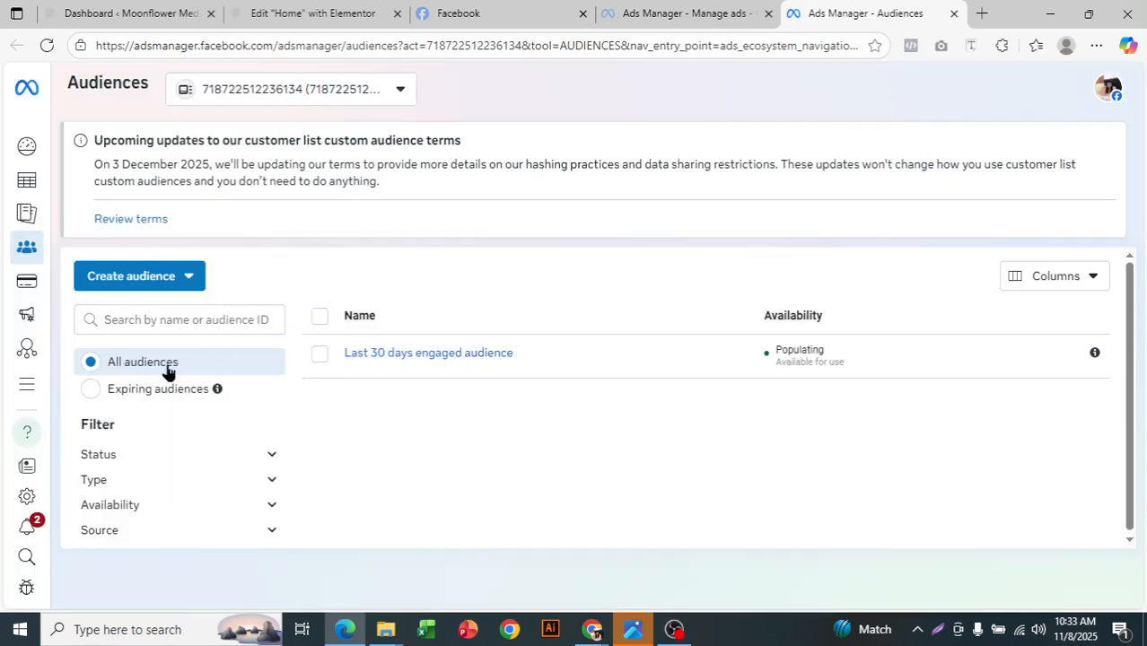
- Start a custom audience from the Website source and check which pixel sources are offered
{"action": "left_click", "coordinate": [167, 278]}
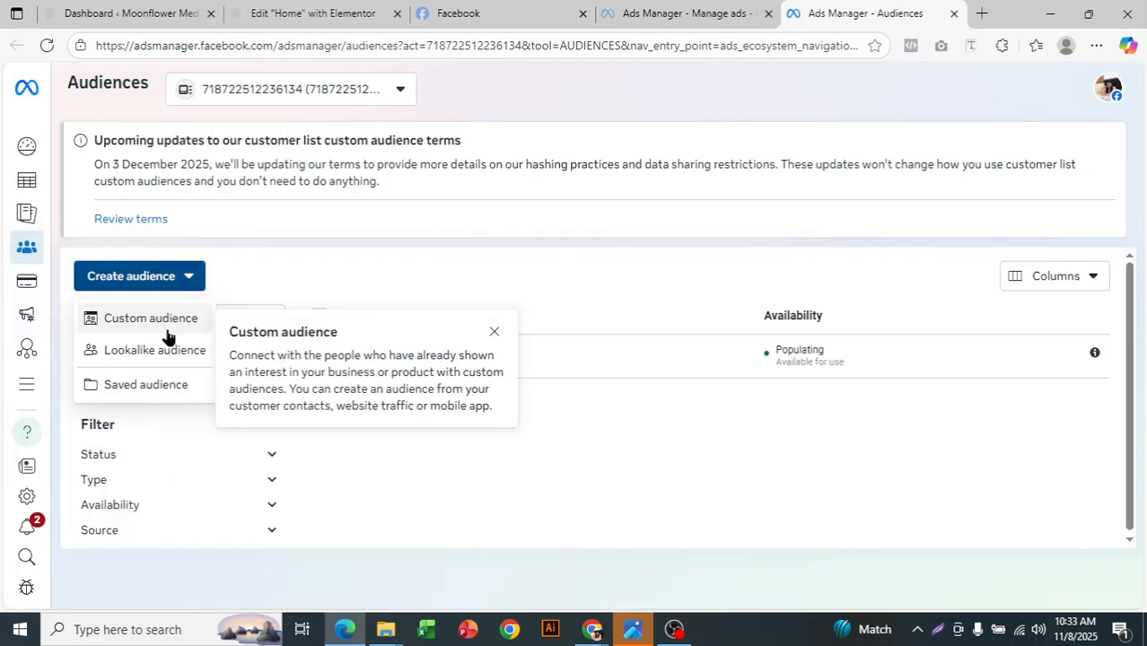
{"action": "left_click", "coordinate": [167, 332]}
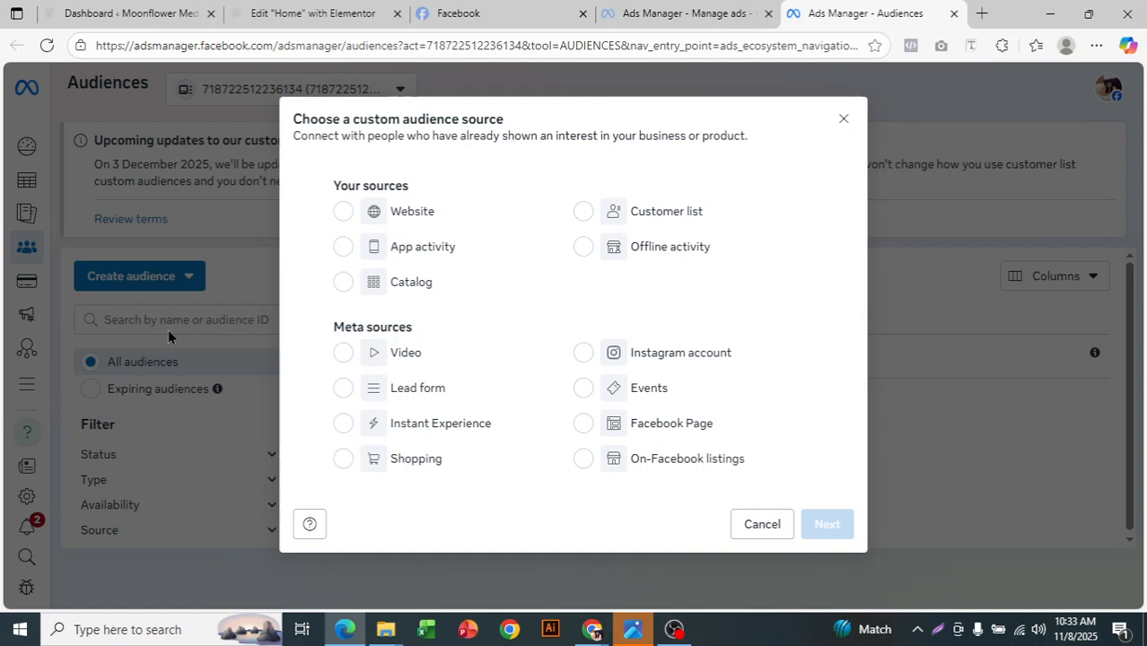
{"action": "left_click", "coordinate": [414, 226]}
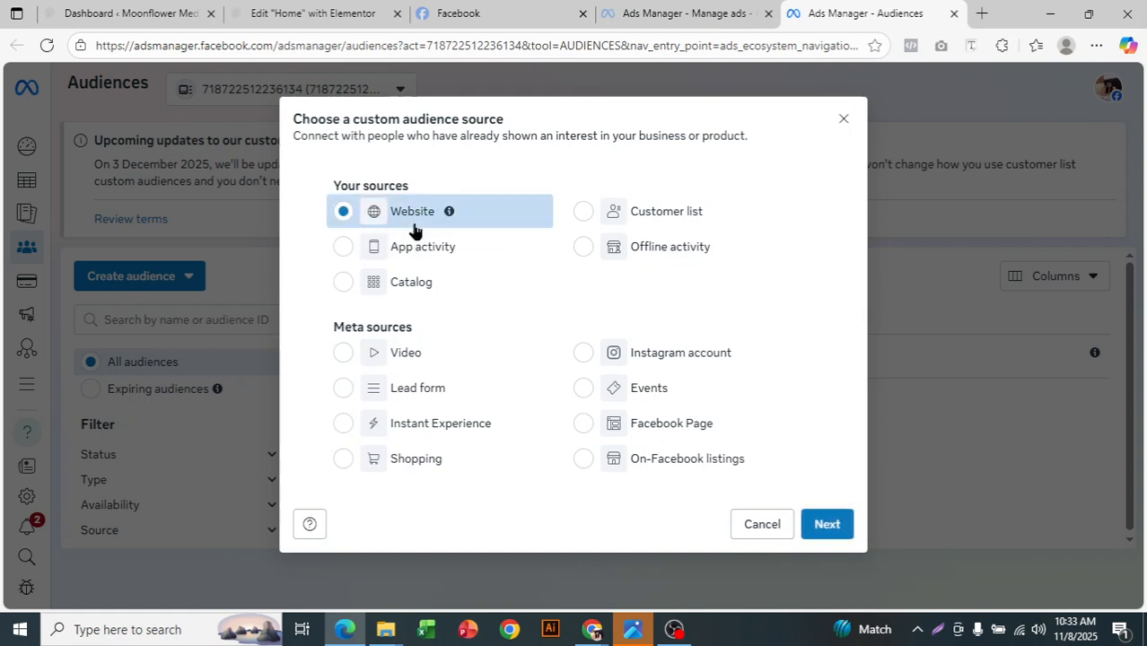
{"action": "left_click", "coordinate": [833, 535]}
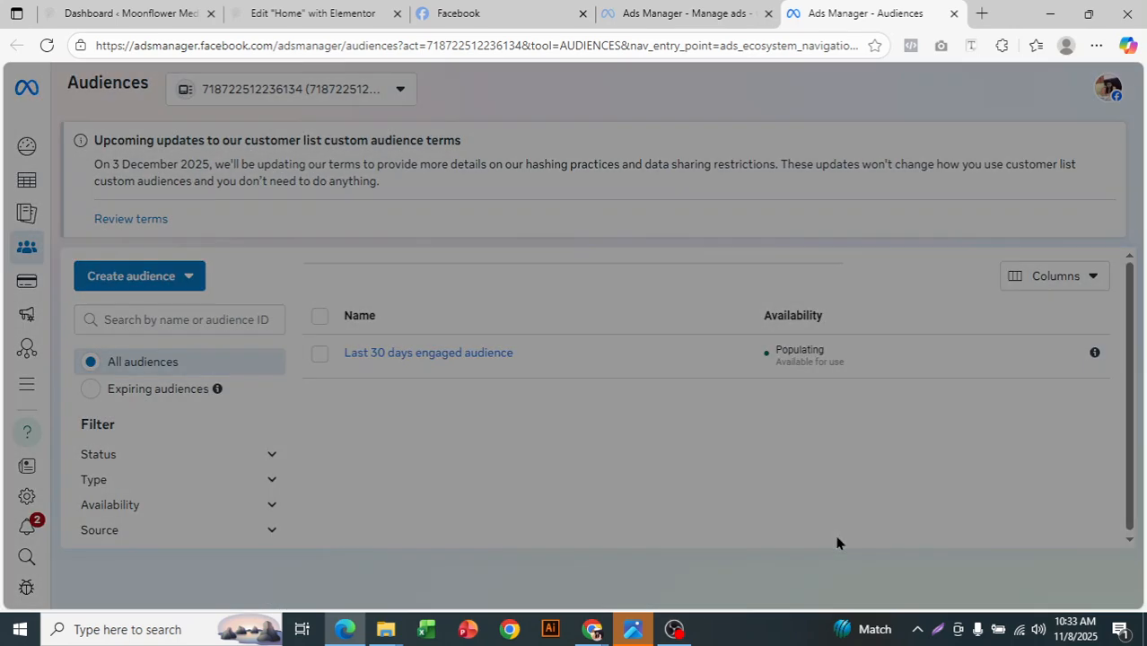
{"action": "left_click", "coordinate": [439, 221]}
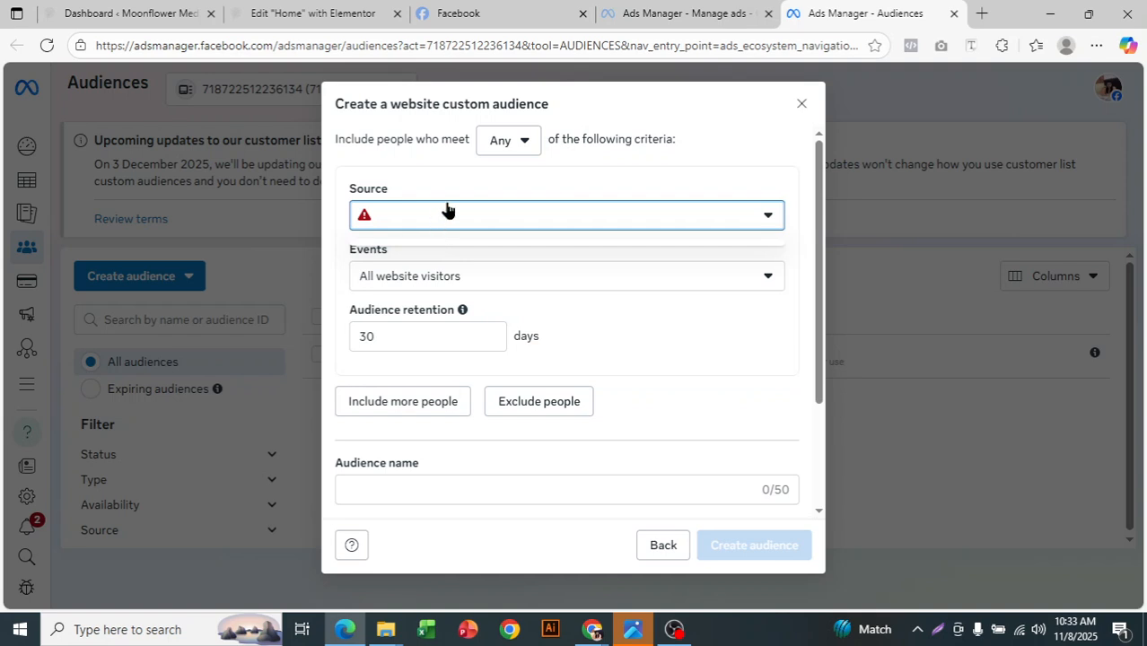
{"action": "left_click", "coordinate": [665, 169]}
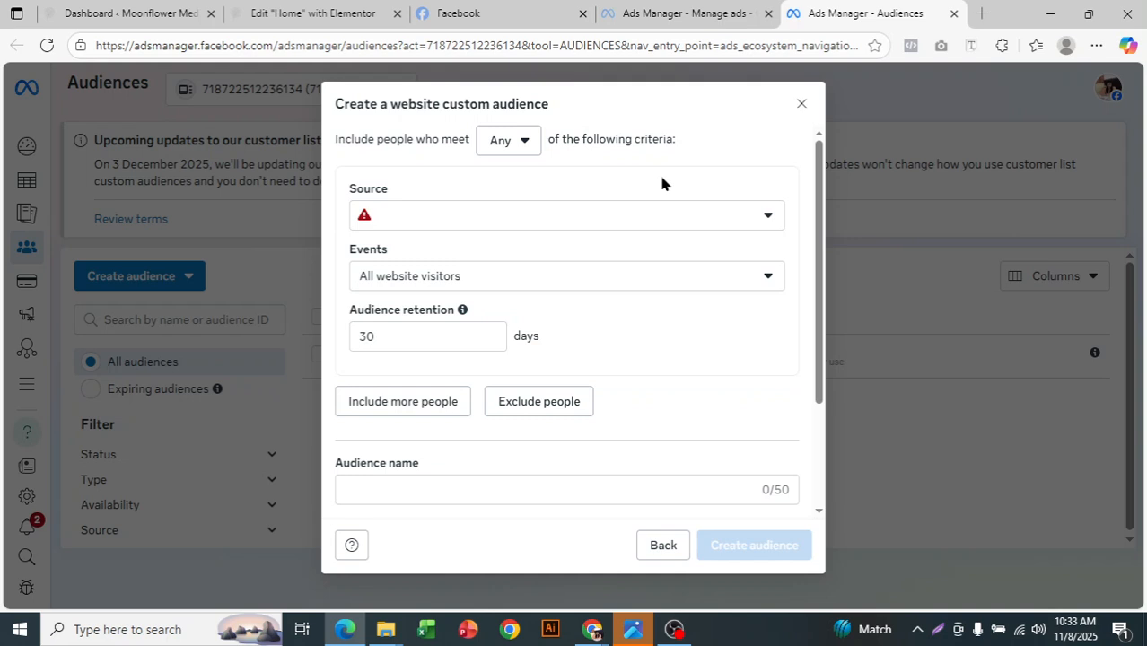
- Check the event options for website visitors and close the website audience form
{"action": "left_click", "coordinate": [656, 284]}
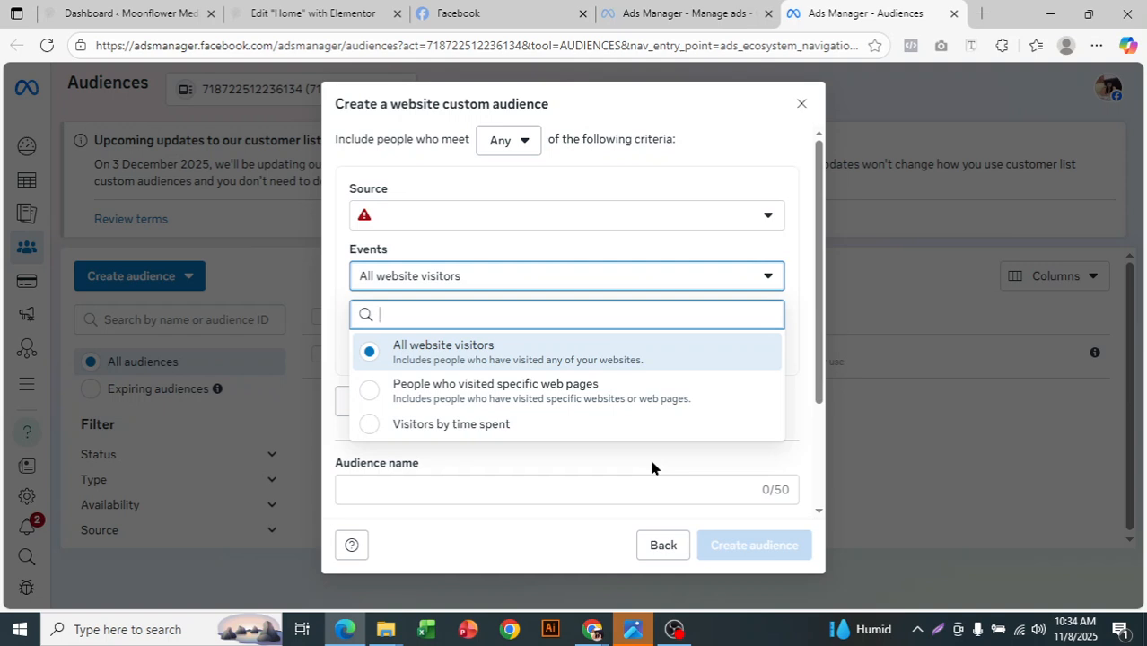
{"action": "left_click", "coordinate": [741, 158]}
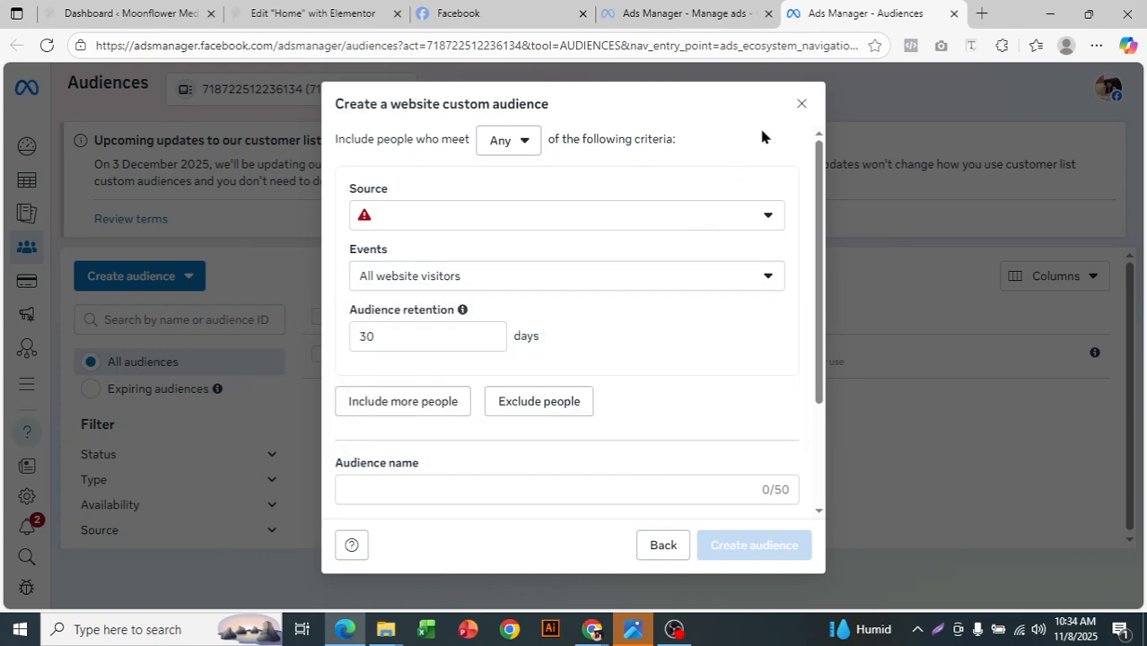
{"action": "left_click", "coordinate": [802, 104]}
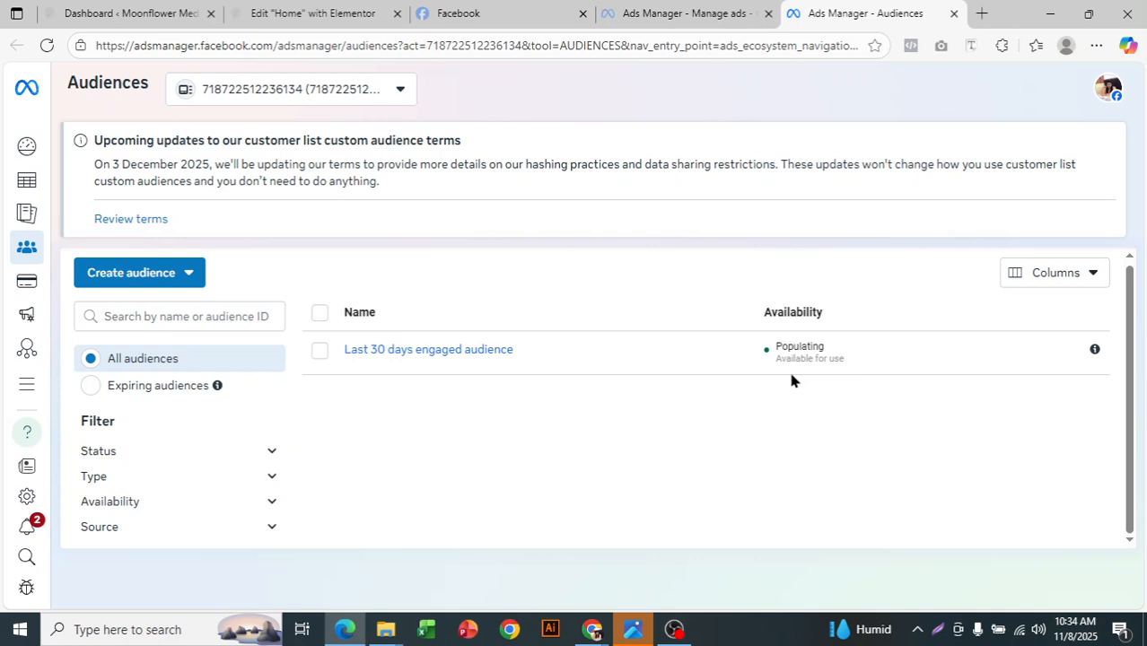
- Try a Facebook Page custom audience for Marketing Pro Max using the People who sent a message to your Page event, and discard it
{"action": "left_click", "coordinate": [196, 279]}
{"action": "left_click", "coordinate": [195, 309]}
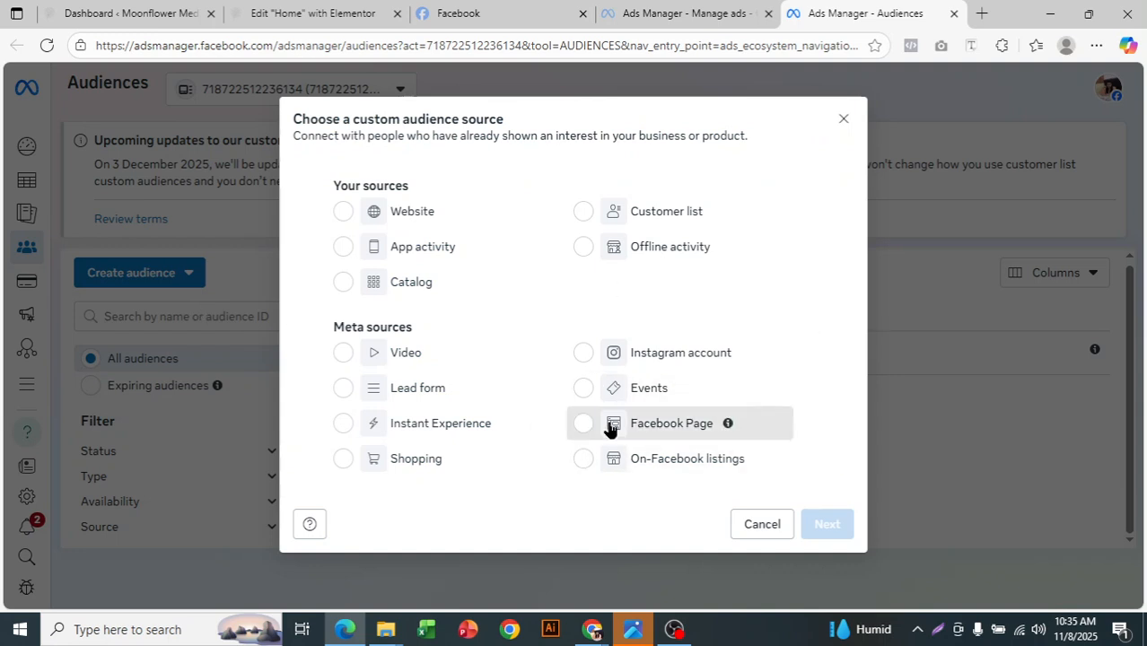
{"action": "left_click", "coordinate": [610, 428]}
{"action": "left_click", "coordinate": [829, 526]}
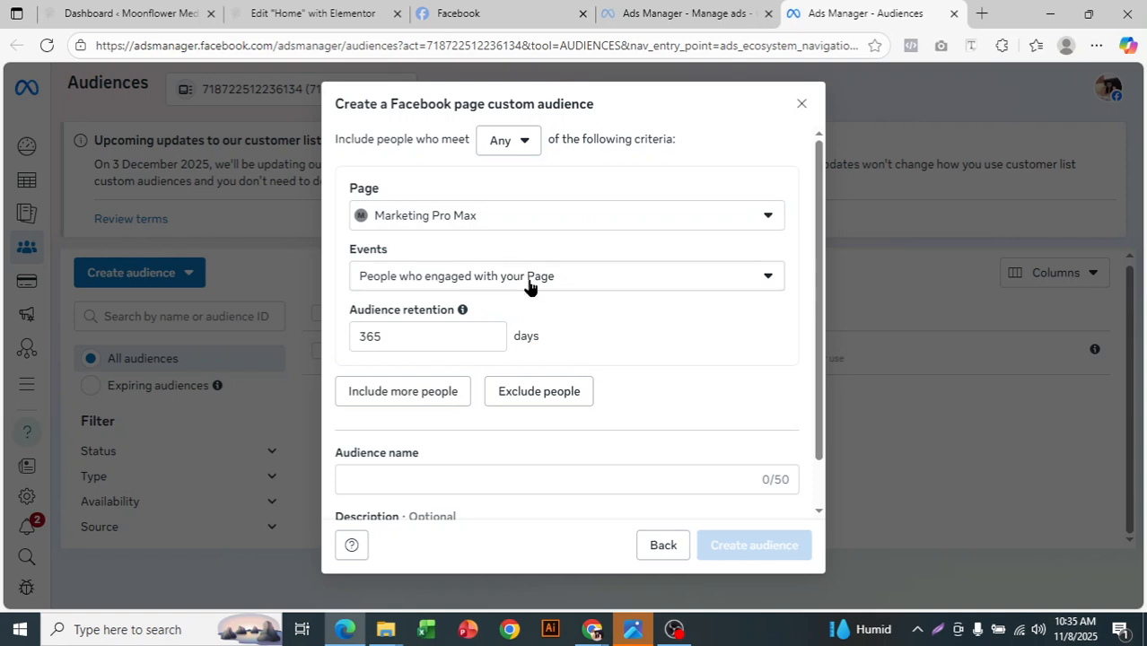
{"action": "left_click", "coordinate": [529, 286]}
{"action": "scroll", "coordinate": [600, 413], "scroll_direction": "down", "scroll_amount": 3}
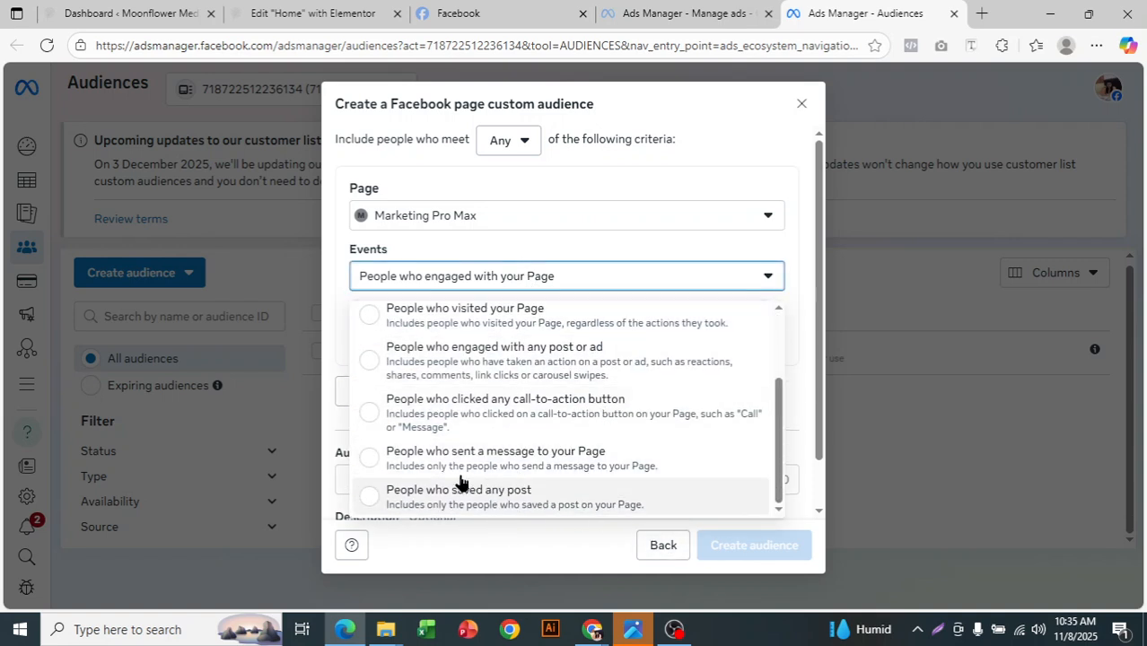
{"action": "left_click", "coordinate": [582, 463]}
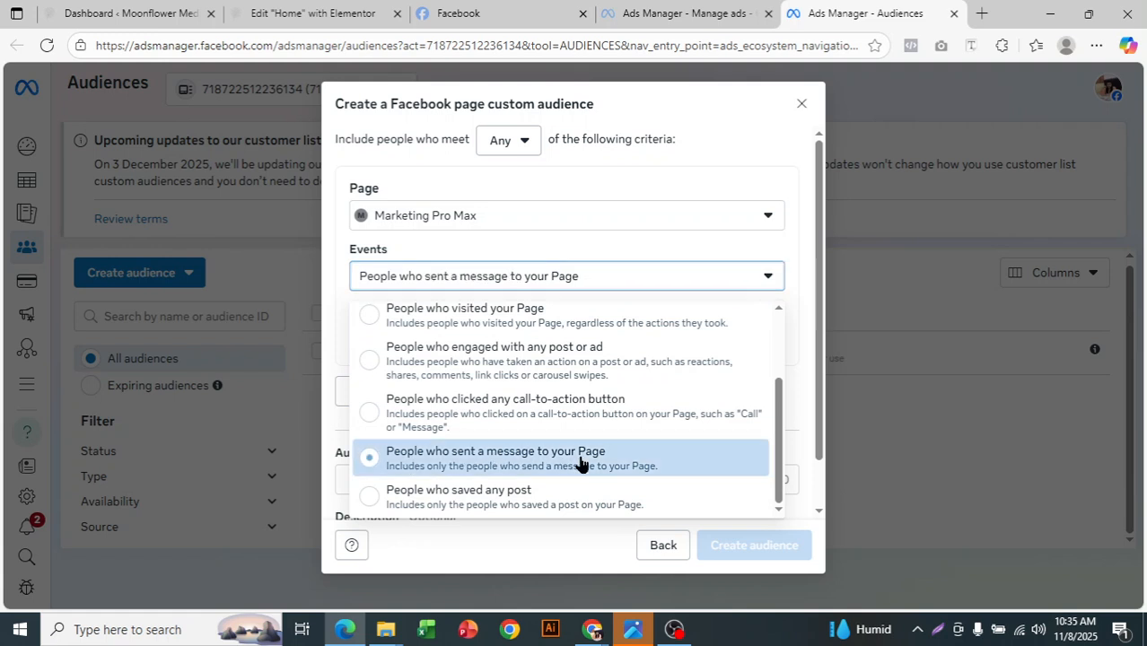
{"action": "left_click", "coordinate": [801, 104]}
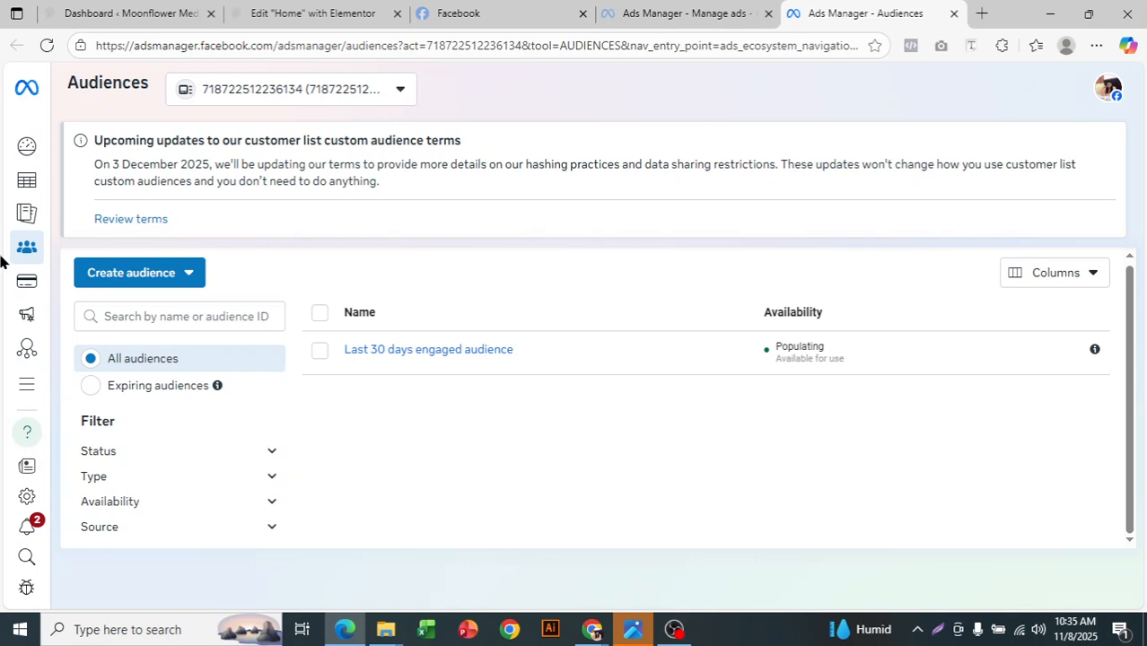
- Examine the lookalike audience form's source, location and audience size settings, and close it without creating an audience
{"action": "left_click", "coordinate": [184, 281]}
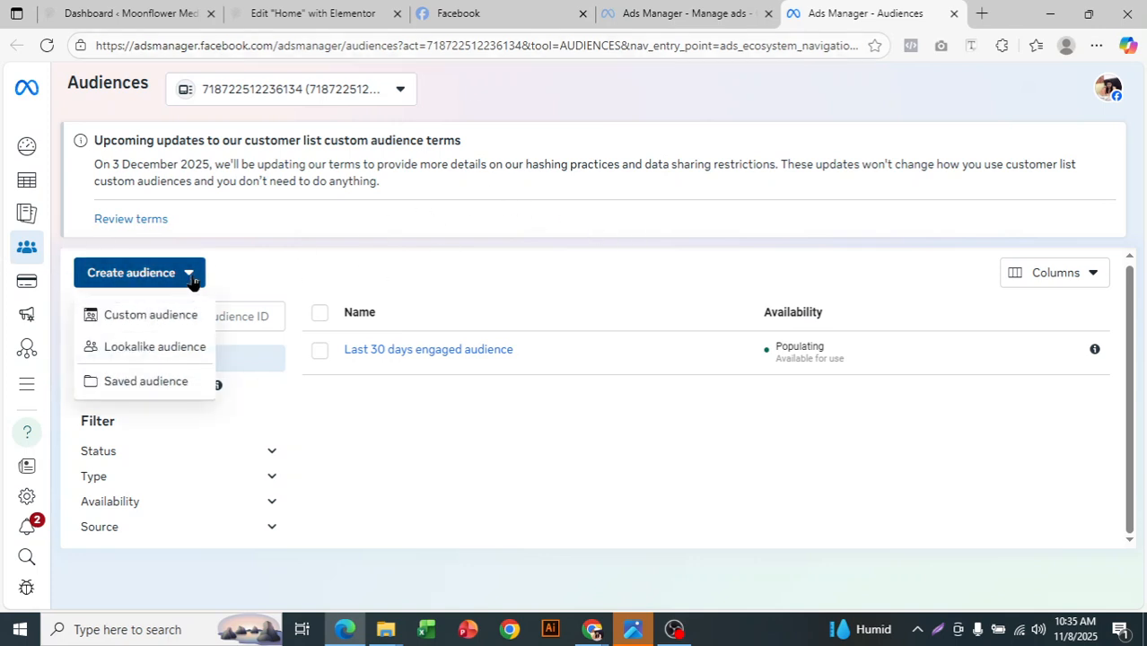
{"action": "mouse_move", "coordinate": [188, 350]}
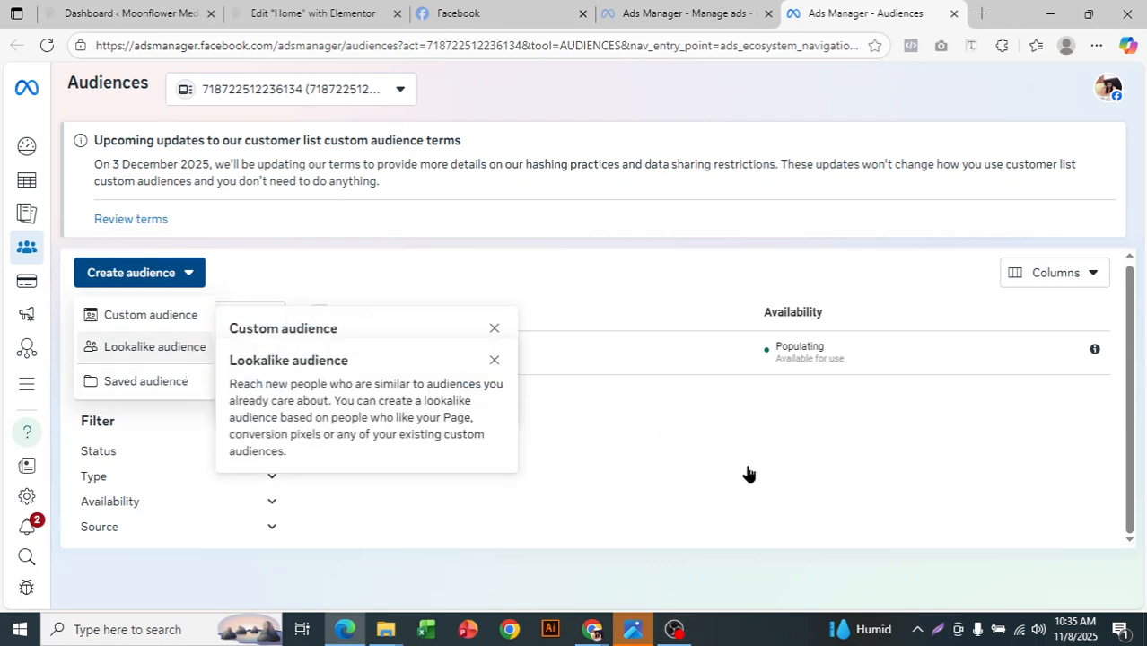
{"action": "scroll", "coordinate": [806, 298], "scroll_direction": "down", "scroll_amount": 2}
{"action": "scroll", "coordinate": [806, 299], "scroll_direction": "up", "scroll_amount": 1}
{"action": "scroll", "coordinate": [805, 298], "scroll_direction": "up", "scroll_amount": 1}
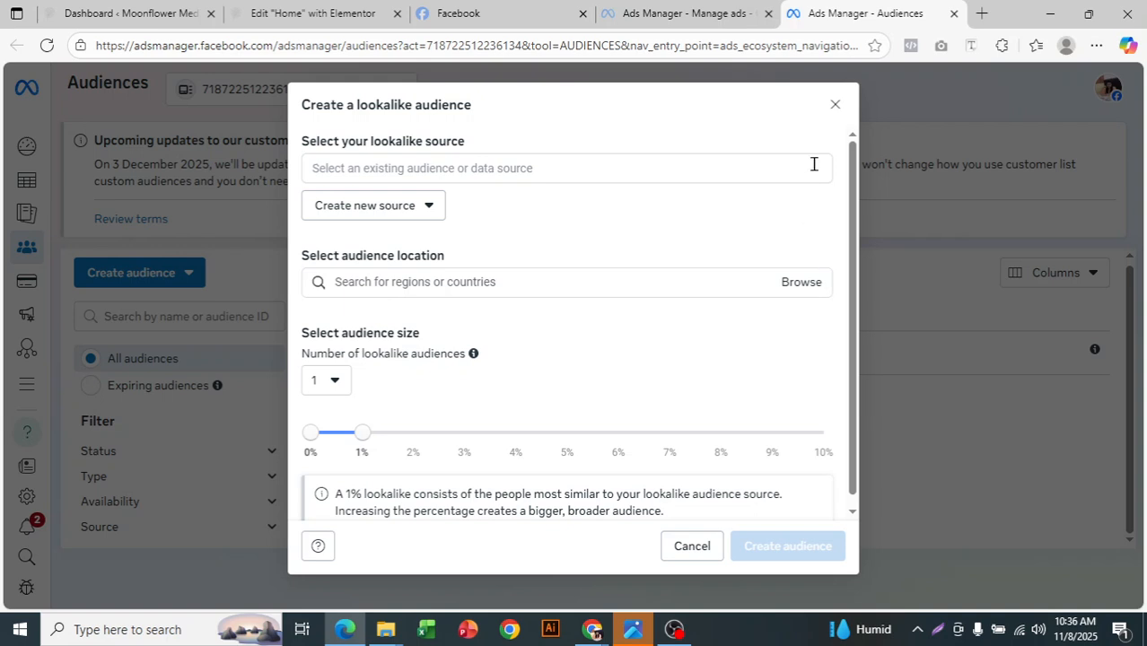
{"action": "left_click", "coordinate": [827, 110]}
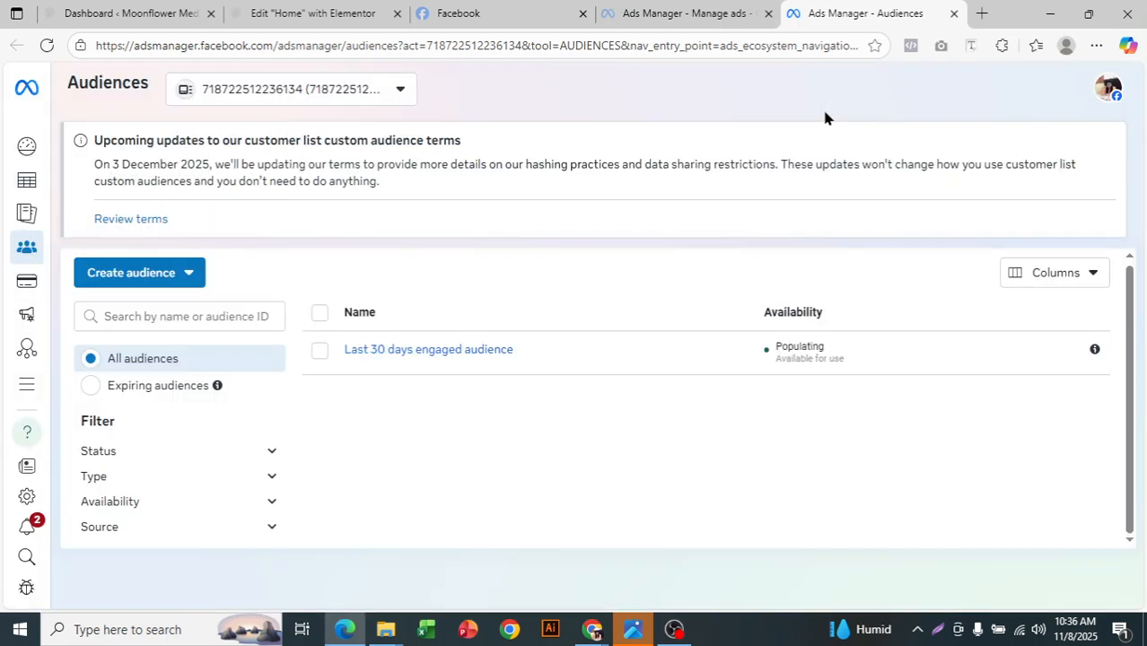